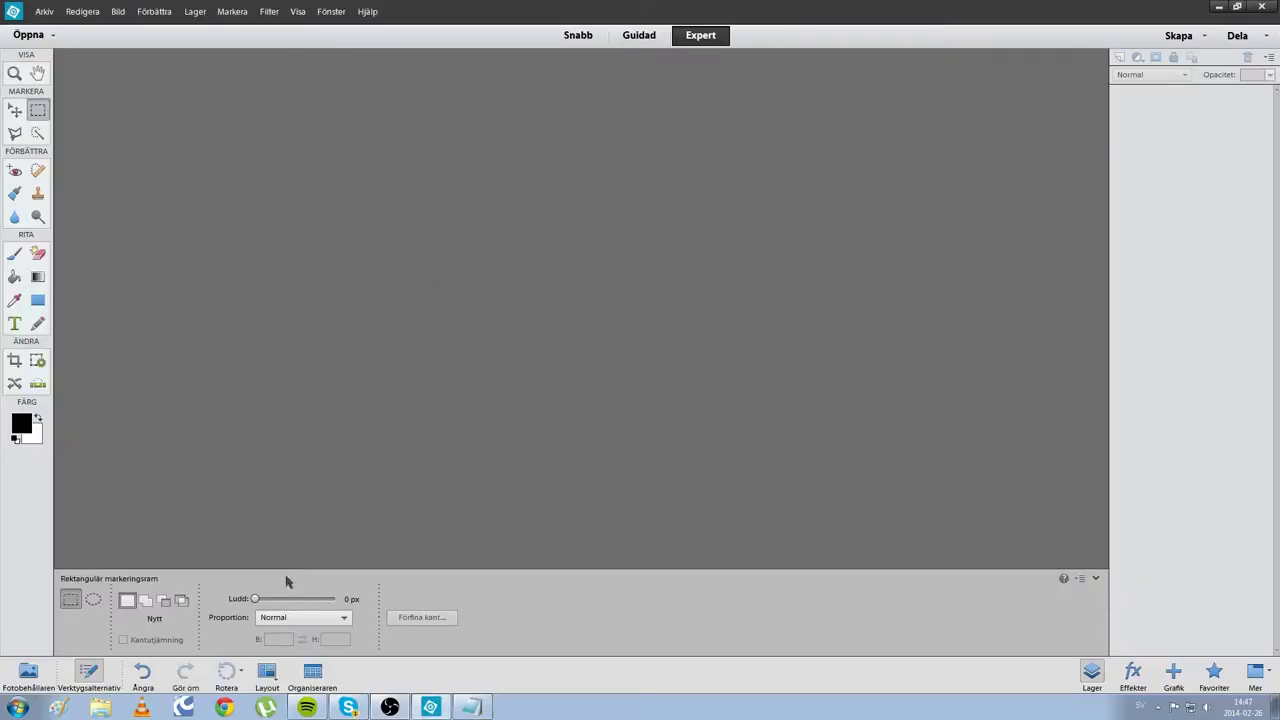
# Step: Search Google for 'Dice', switch to Bilder, and open Avancerad sökning from the gear menu
pyautogui.click(226, 707)
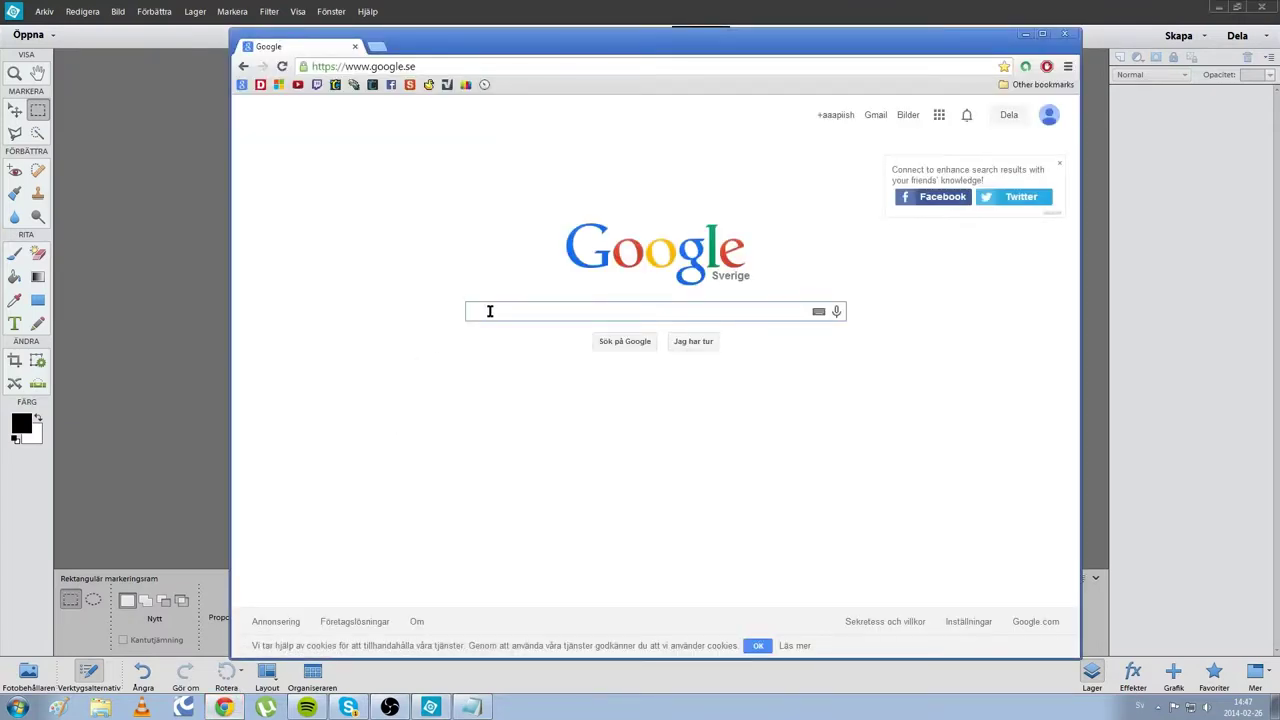
pyautogui.write('Dice')
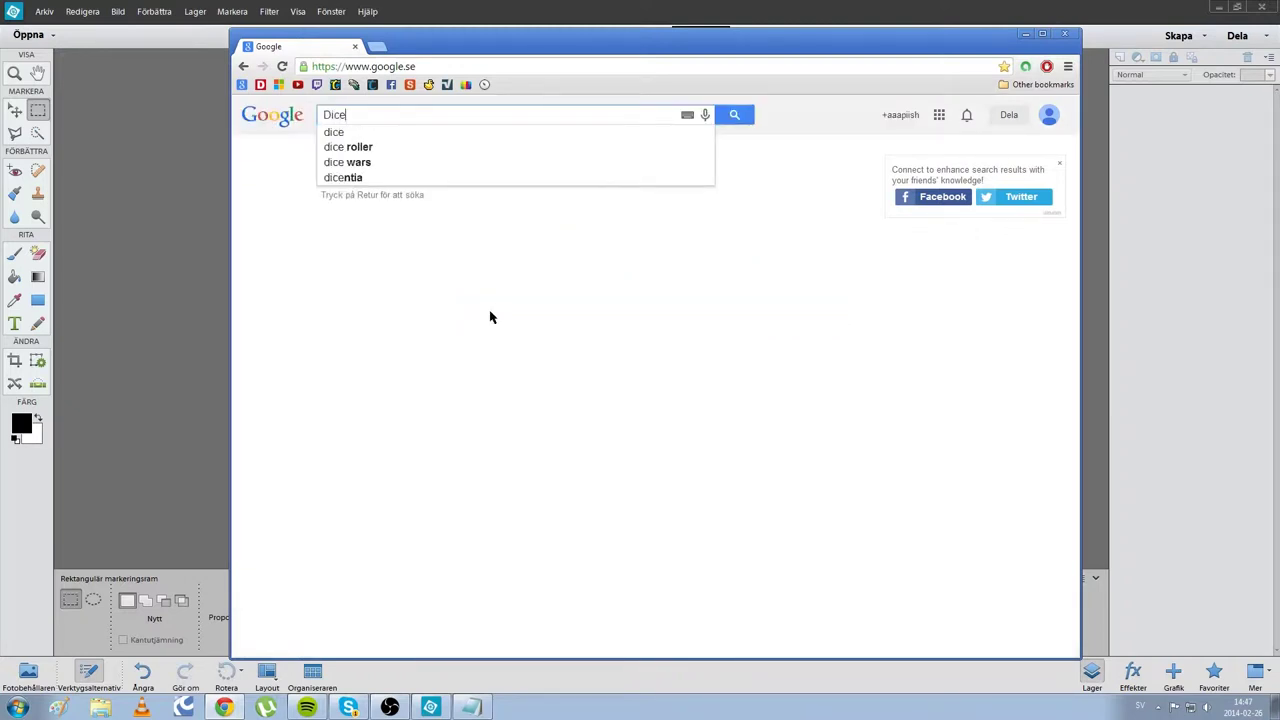
pyautogui.press('Return')
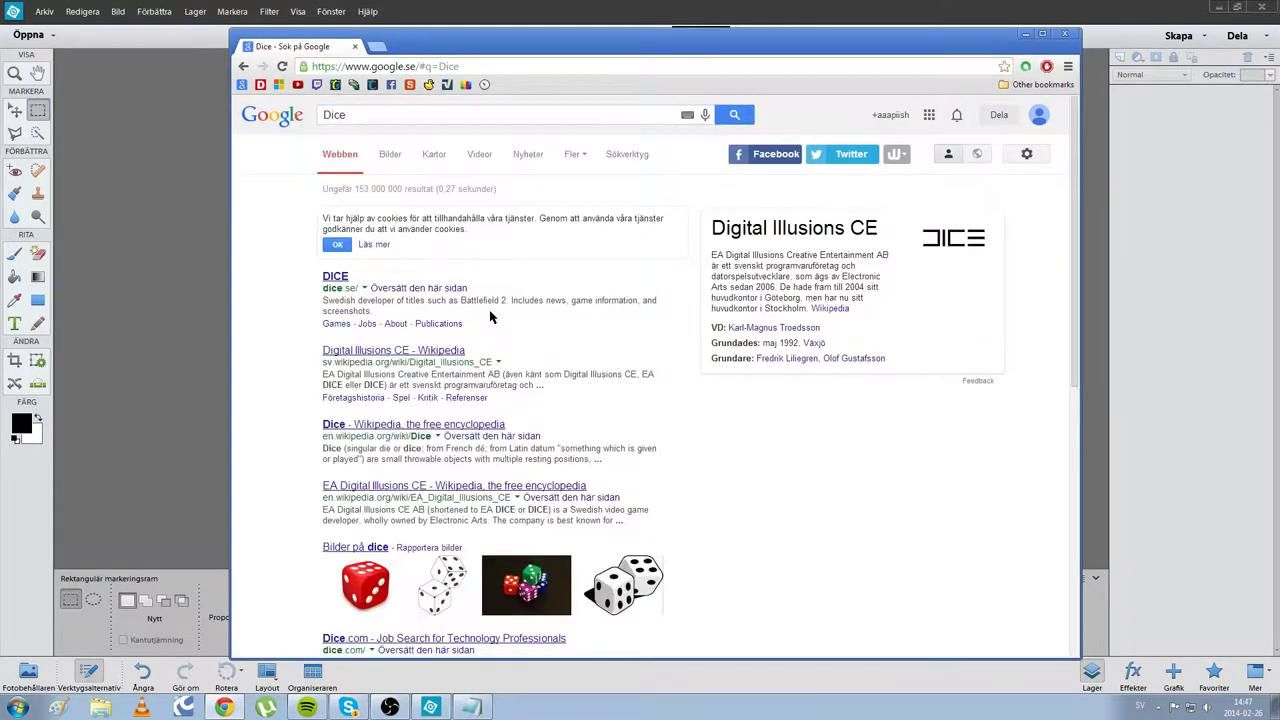
pyautogui.click(390, 157)
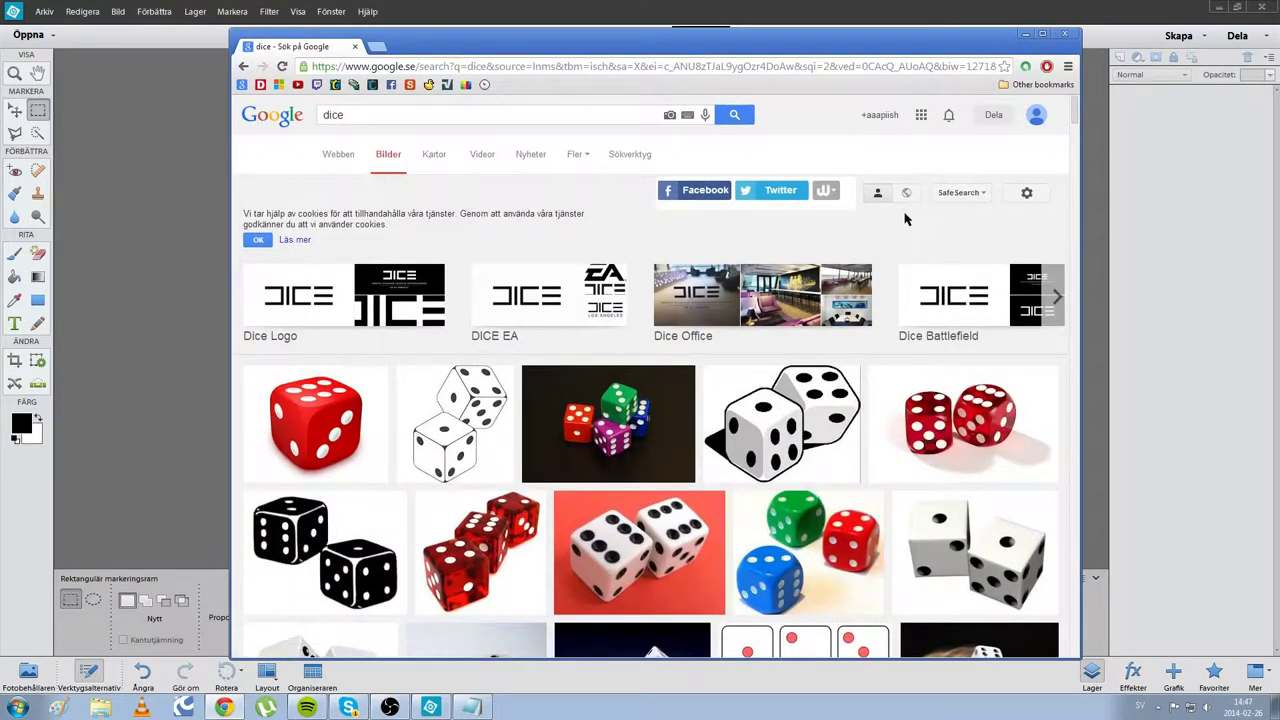
pyautogui.click(1027, 195)
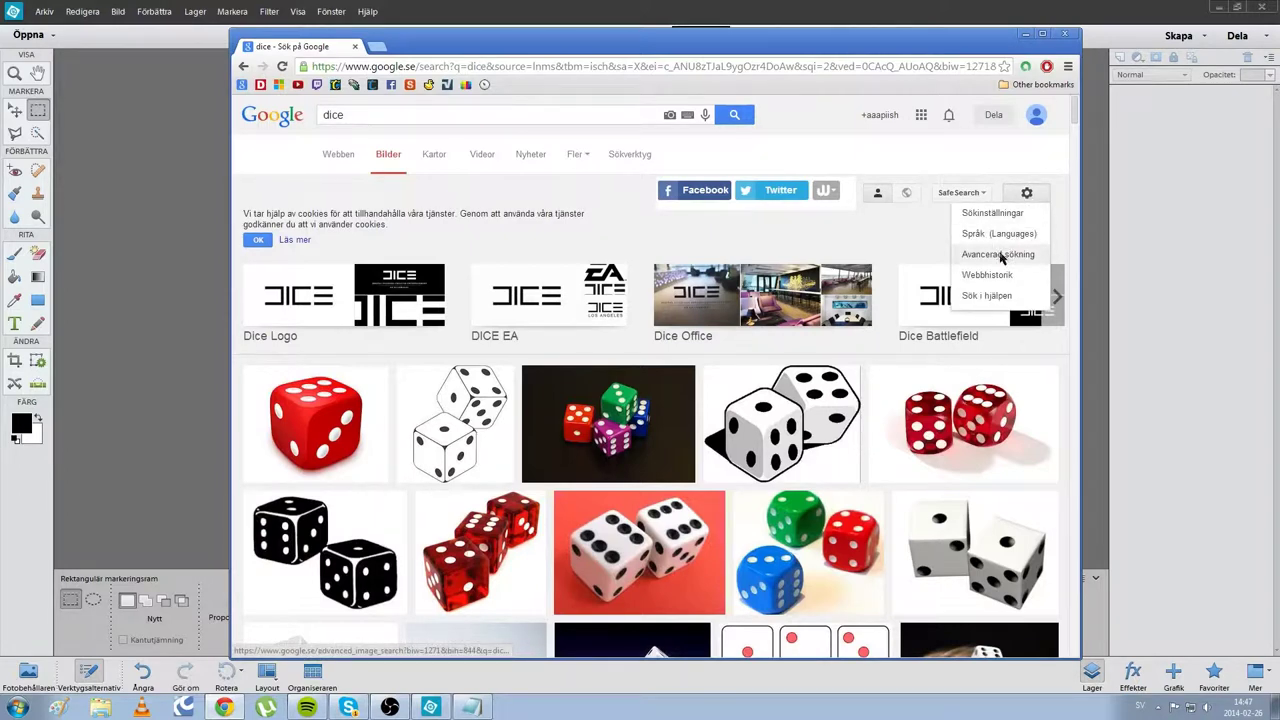
pyautogui.click(1001, 256)
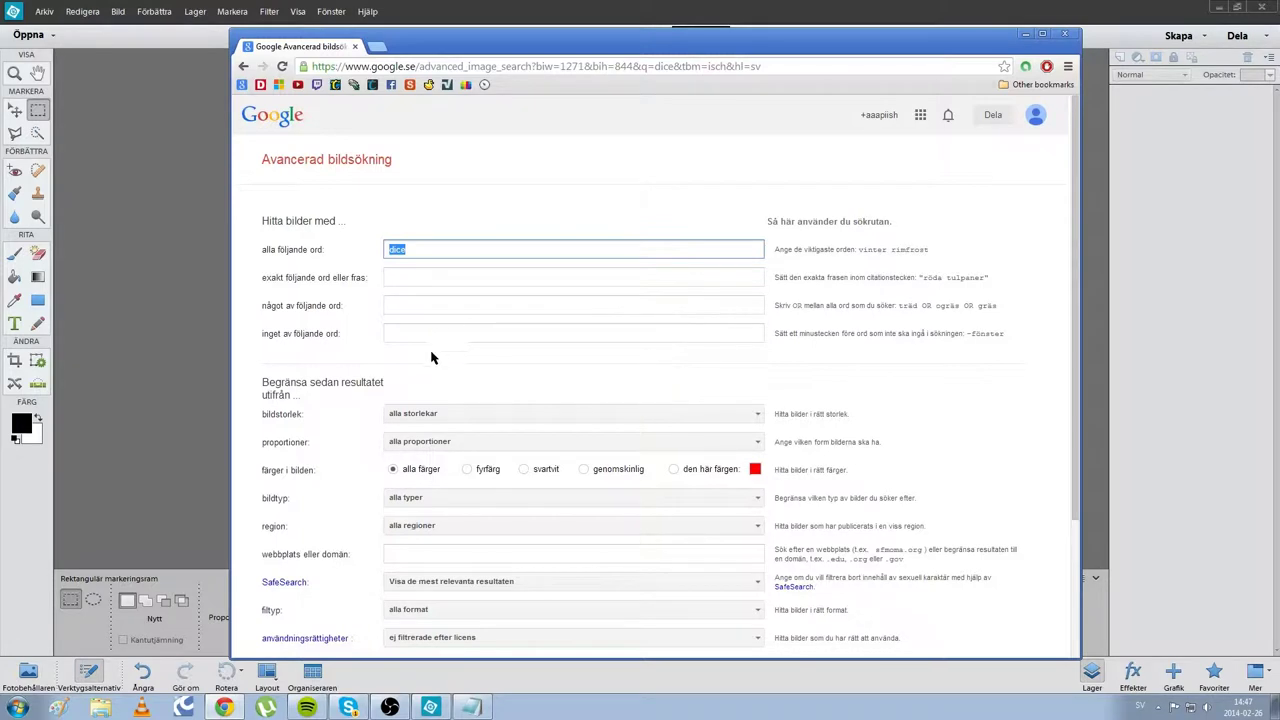
# Step: Set image size to Stor and run the advanced dice image search
pyautogui.click(420, 414)
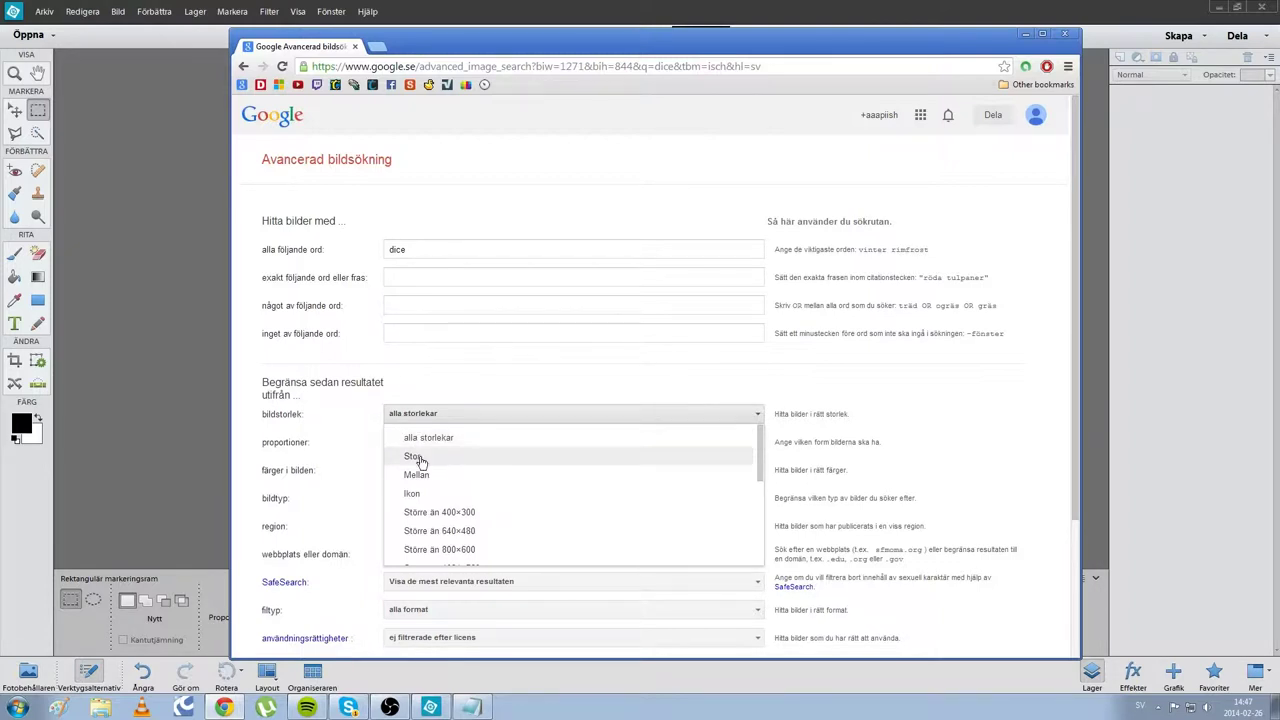
pyautogui.click(420, 460)
pyautogui.scroll(-2, 583, 486)
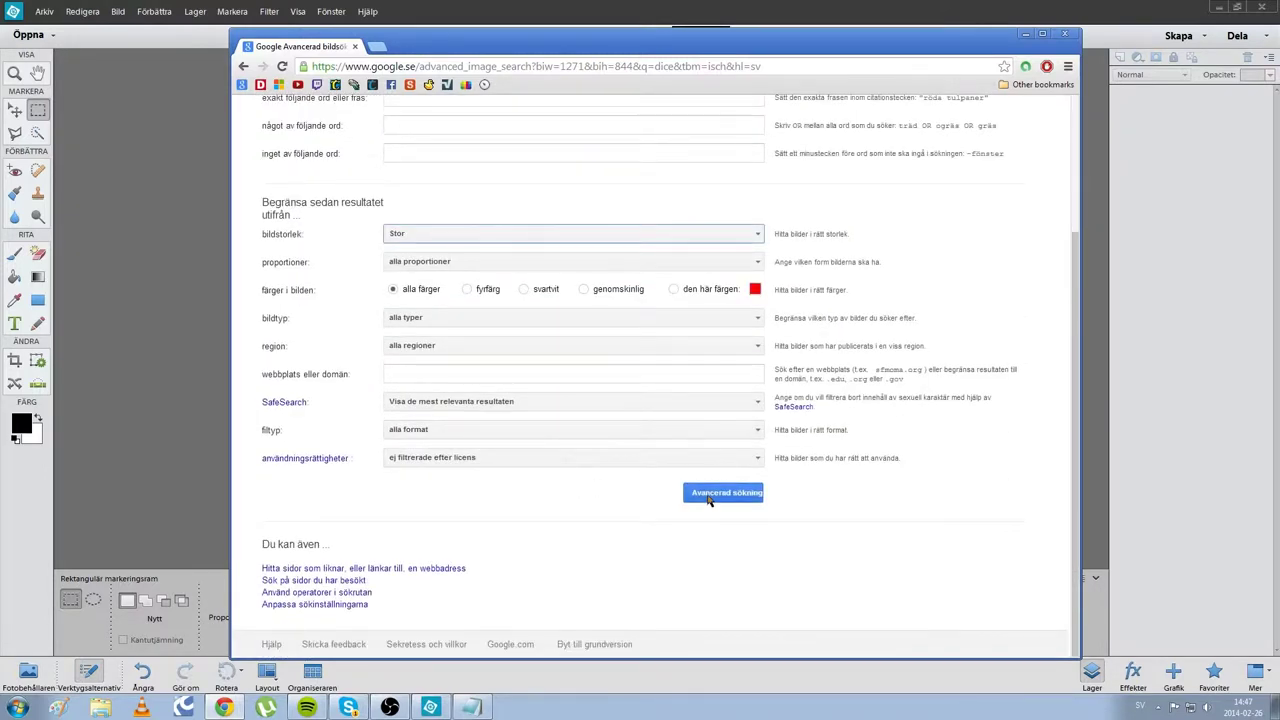
pyautogui.click(708, 496)
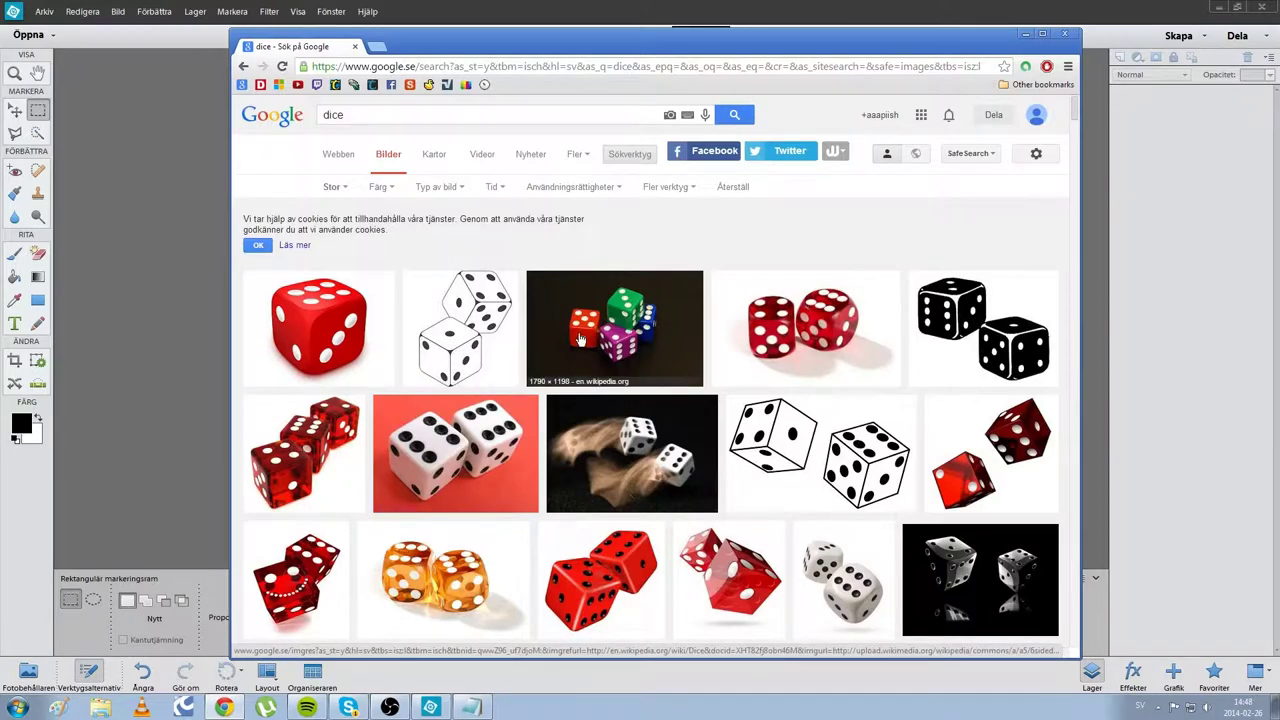
# Step: Preview the two dark red backgammon dice and open the full-size image with Visa bild
pyautogui.scroll(-1, 637, 366)
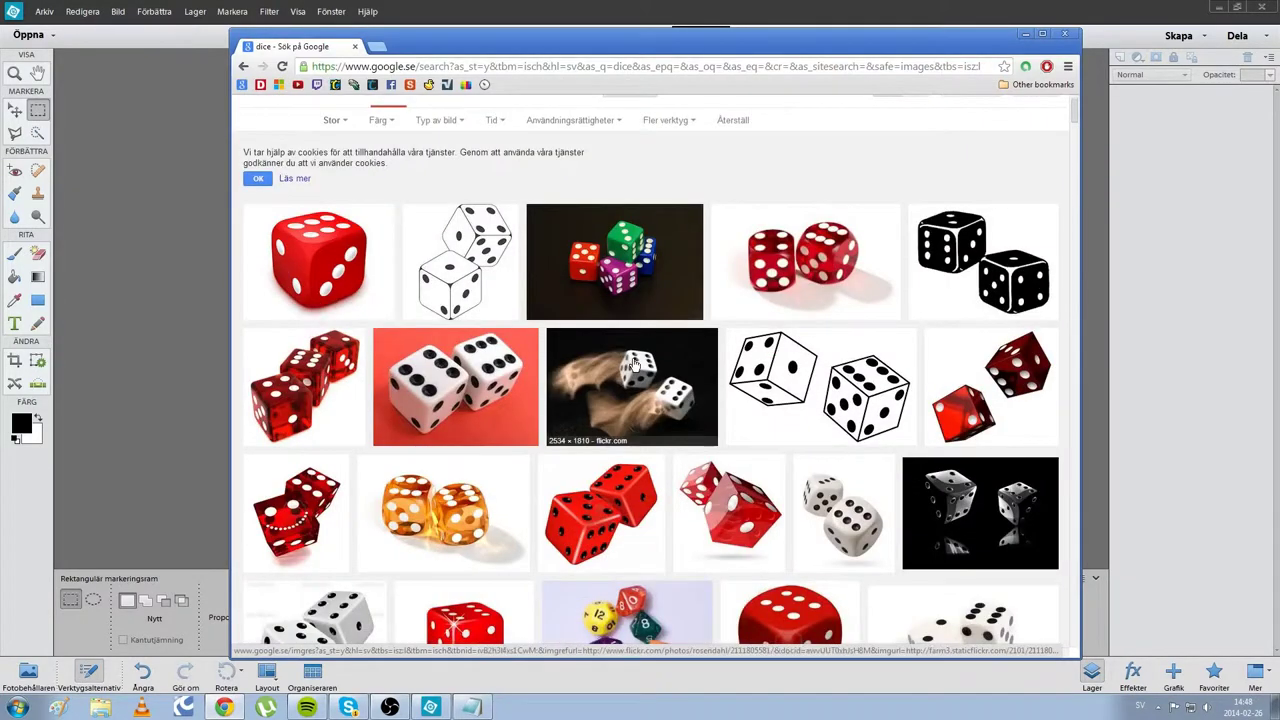
pyautogui.scroll(-5, 640, 375)
pyautogui.scroll(-5, 660, 395)
pyautogui.scroll(3, 677, 409)
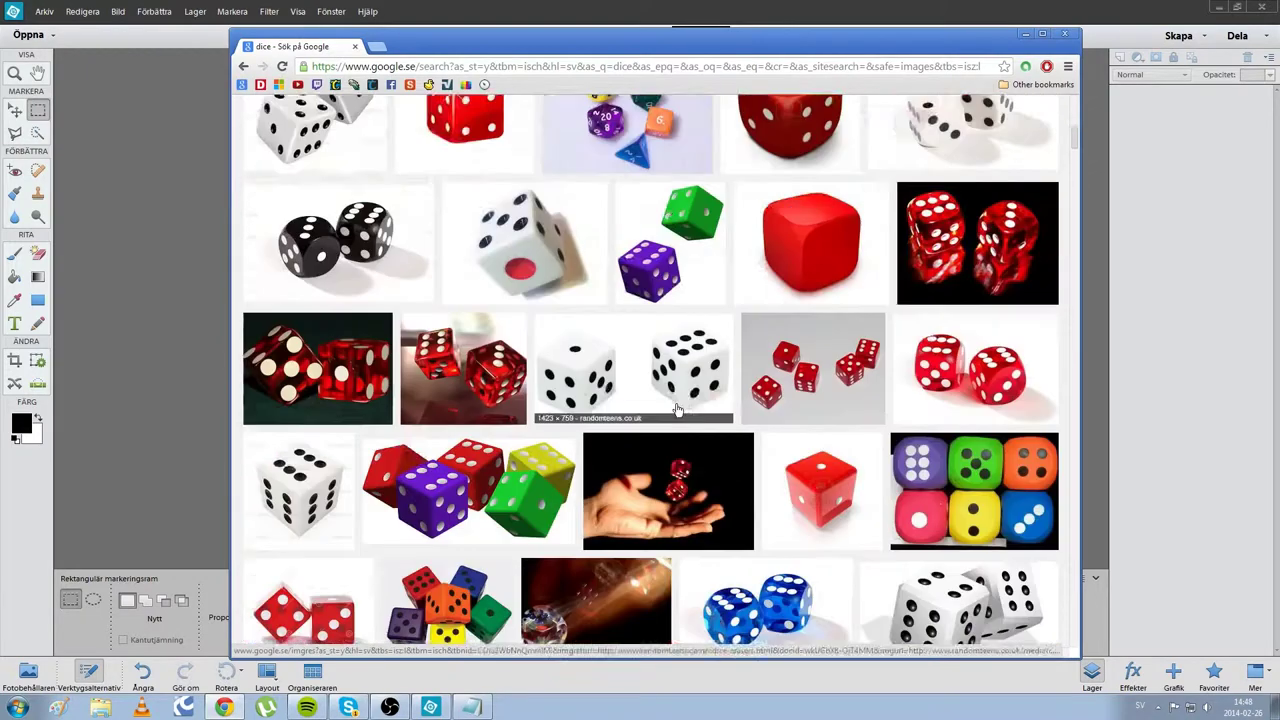
pyautogui.scroll(6, 677, 409)
pyautogui.scroll(1, 779, 322)
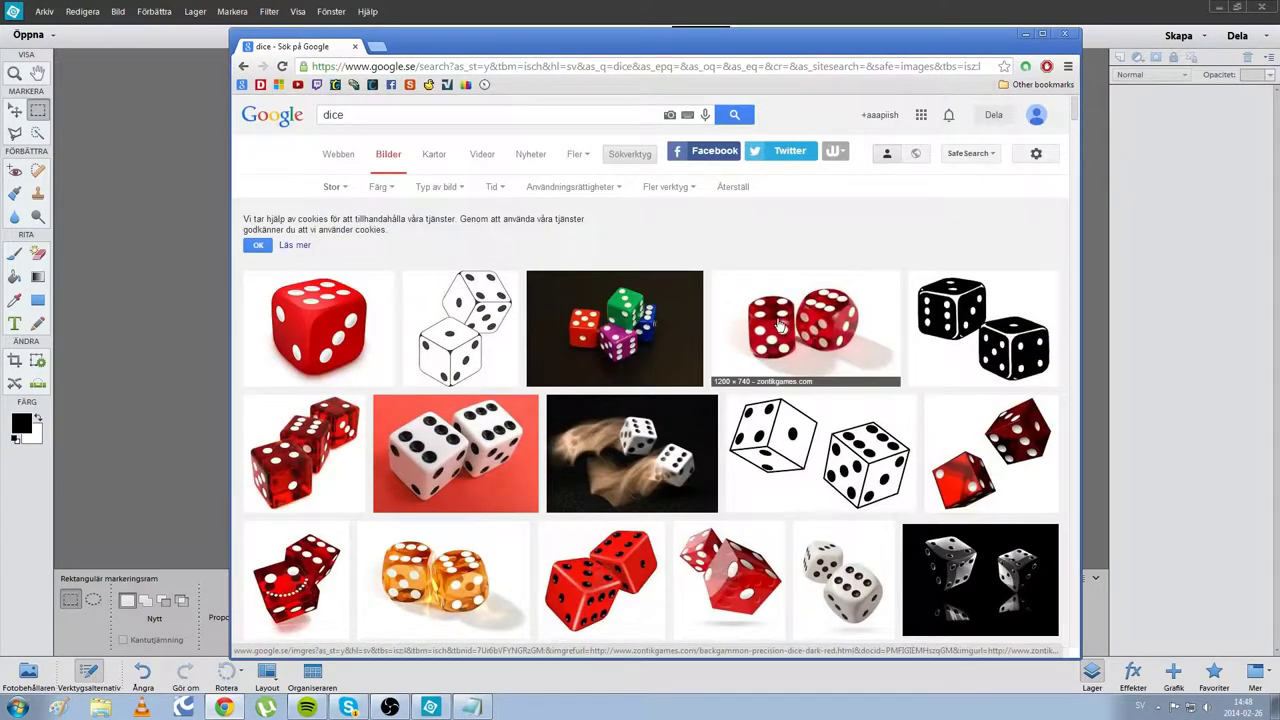
pyautogui.click(779, 322)
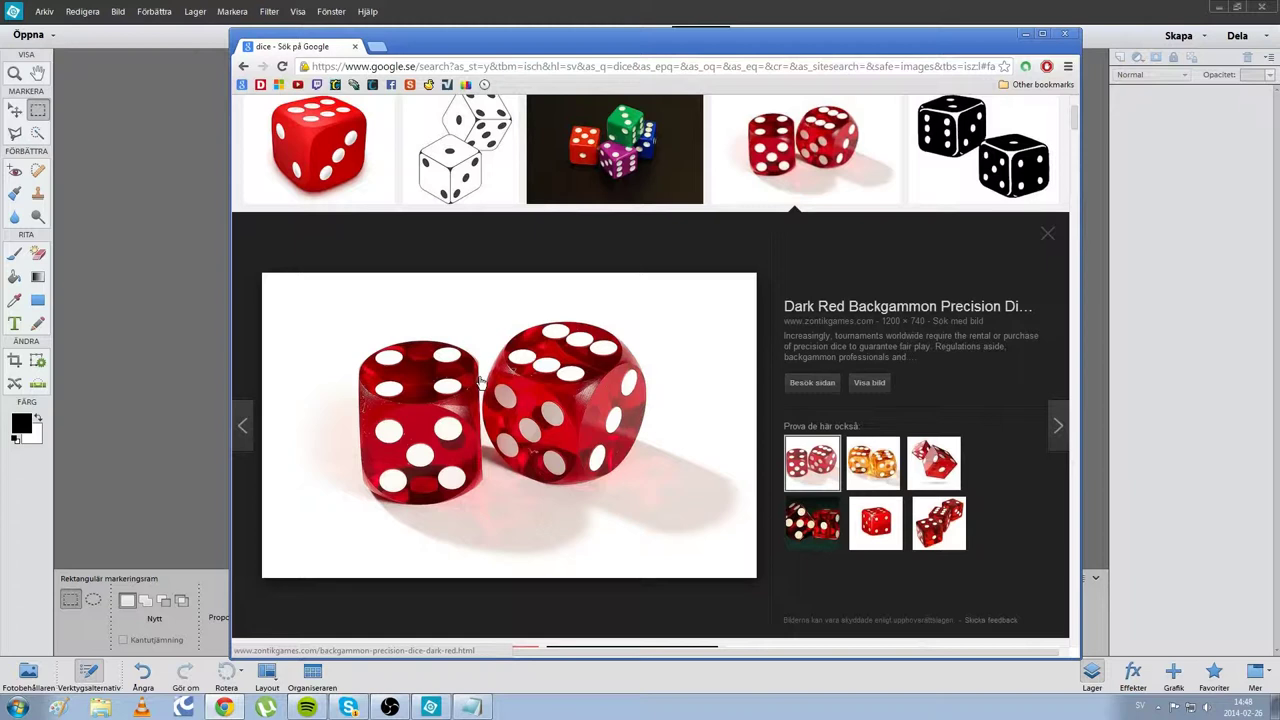
pyautogui.click(866, 383)
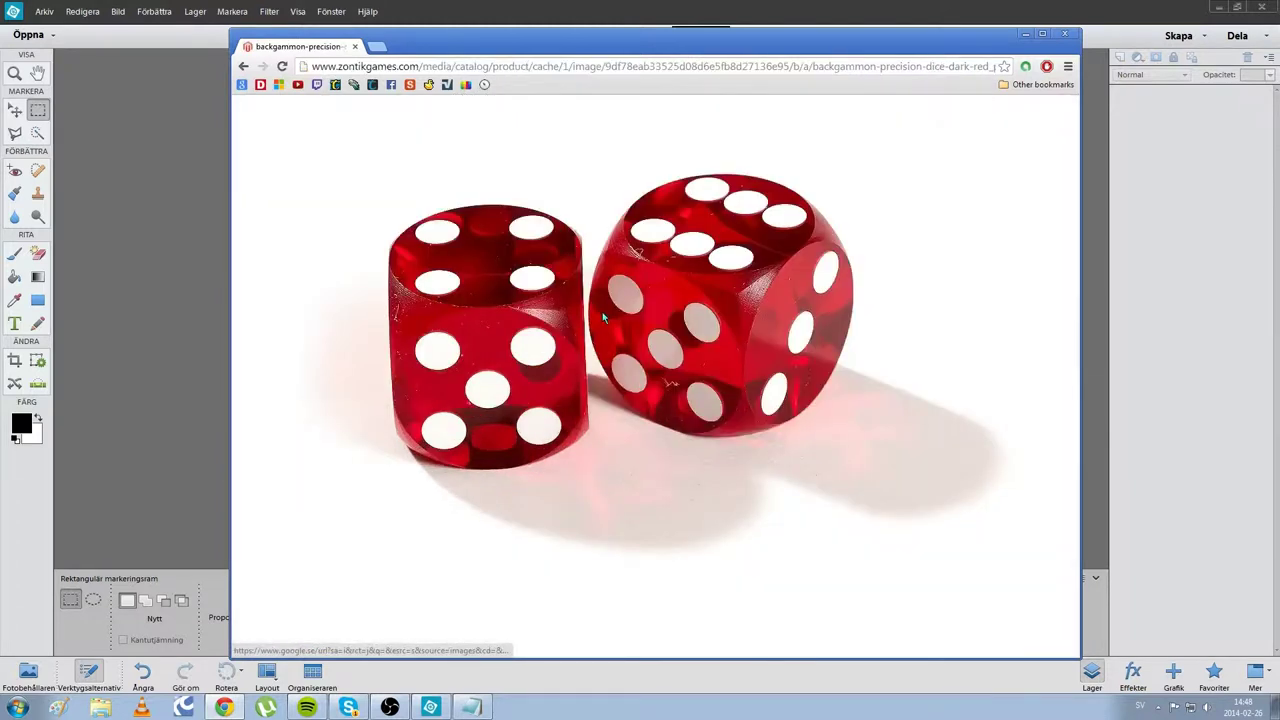
# Step: Save the red dice image as dice.jpg into the Skola folder
pyautogui.rightClick(533, 294)
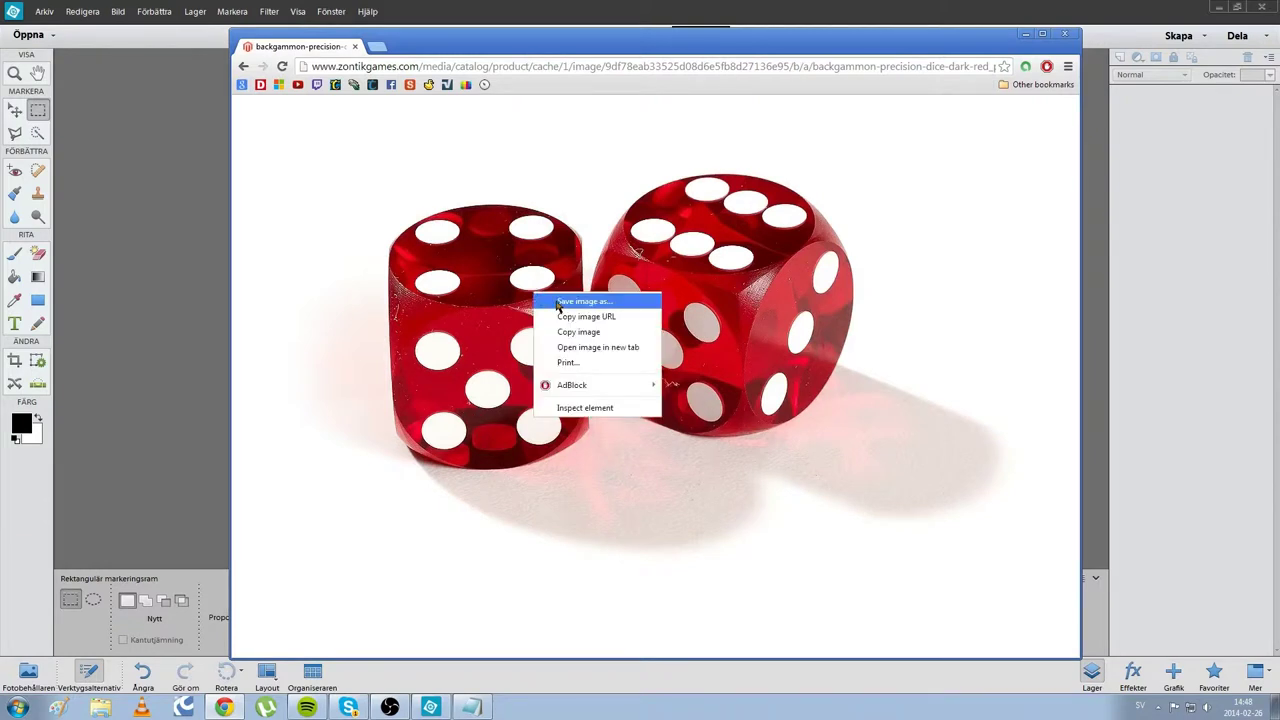
pyautogui.click(558, 302)
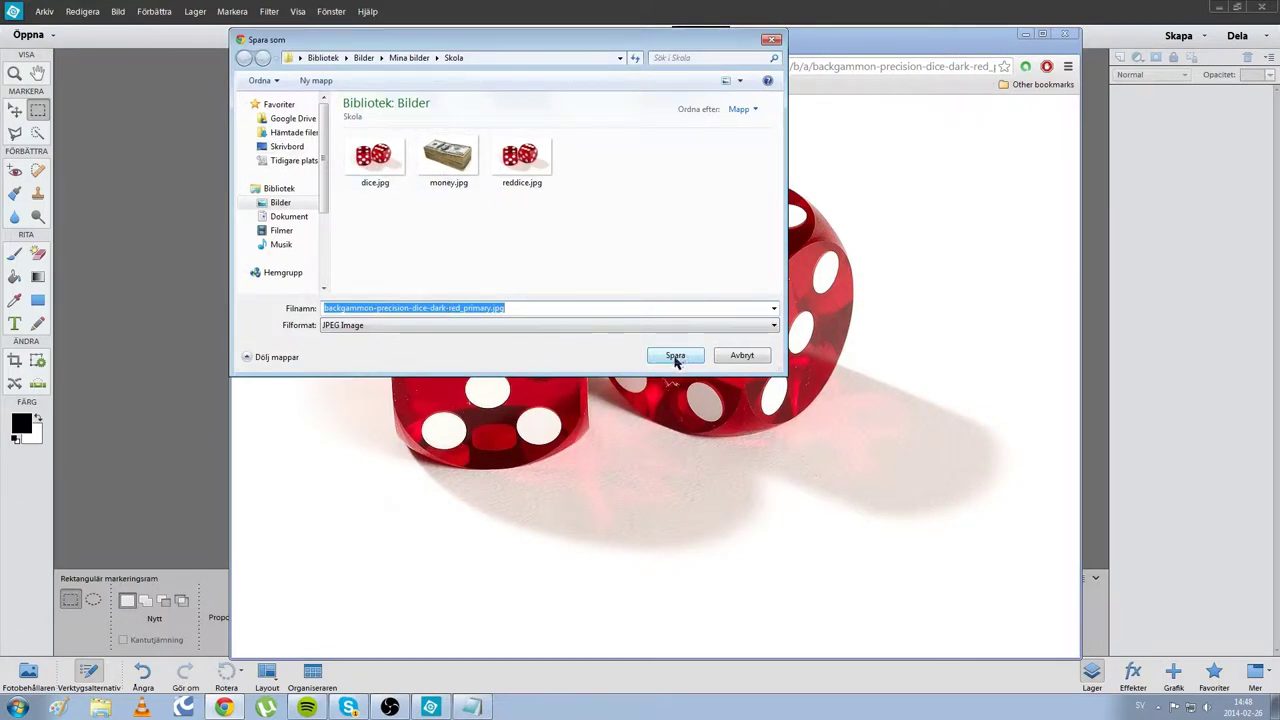
pyautogui.click(741, 356)
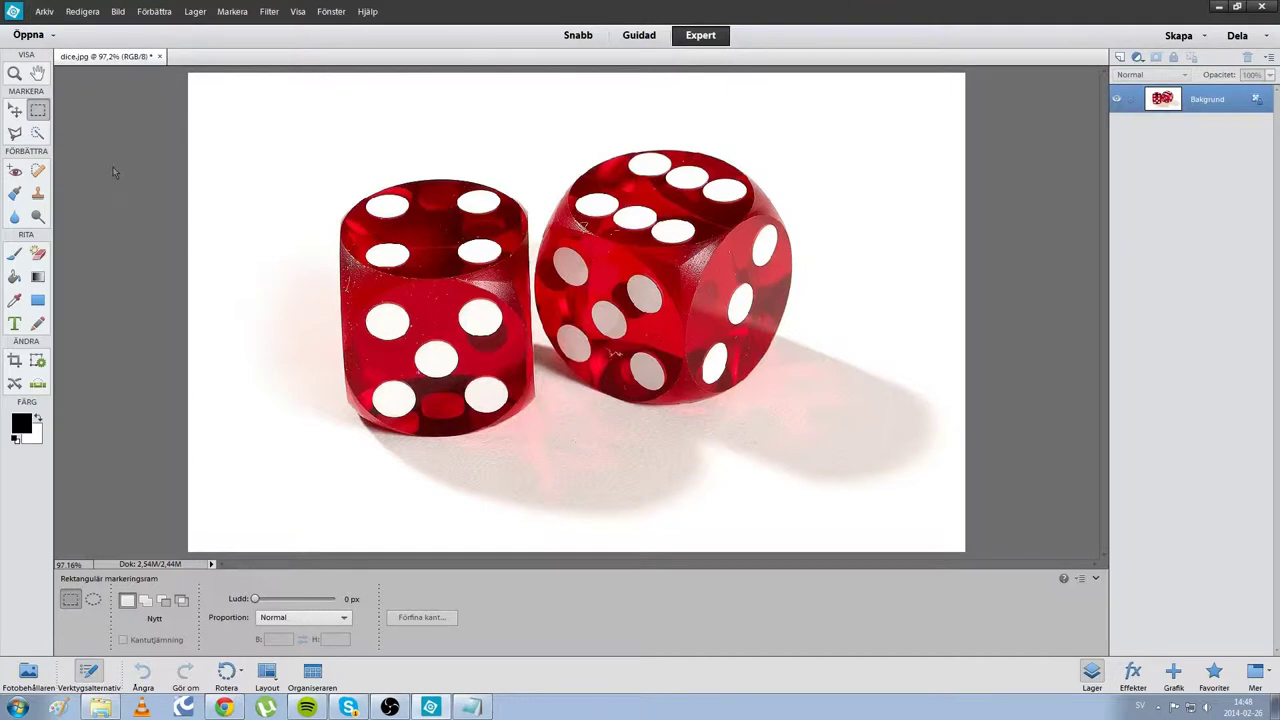
pyautogui.hotkey('ctrl', 'o')
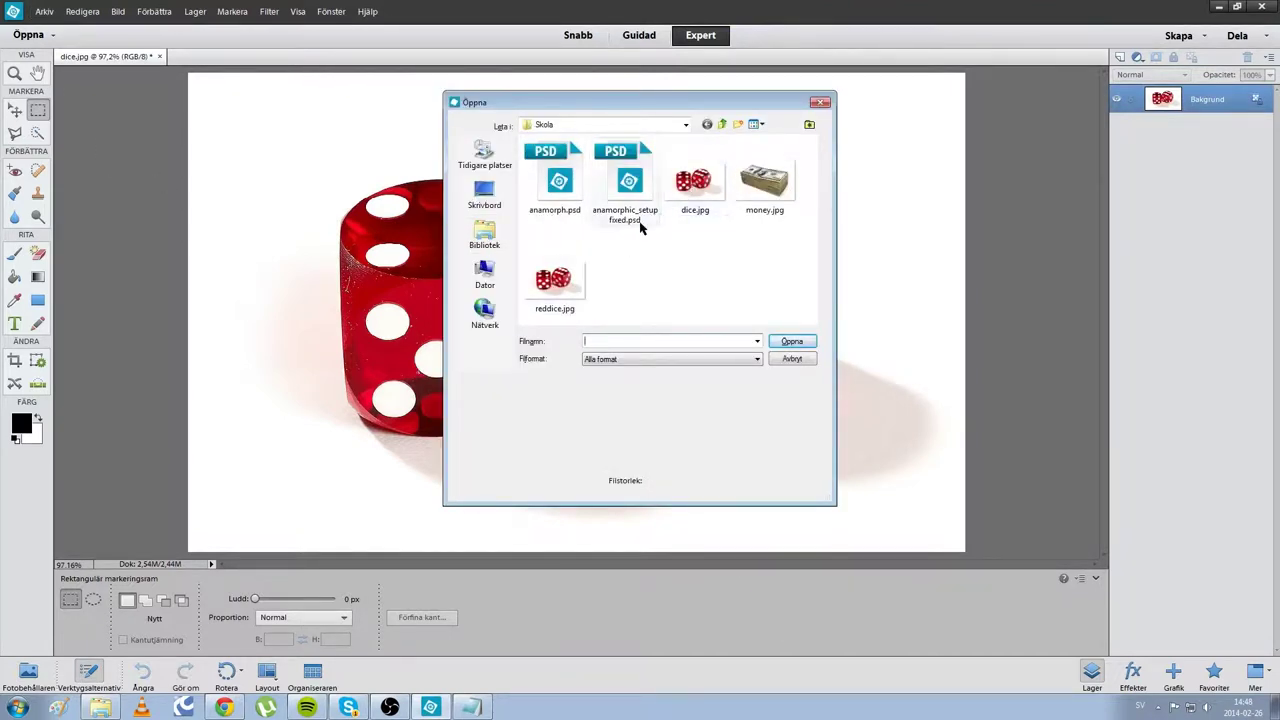
pyautogui.click(567, 276)
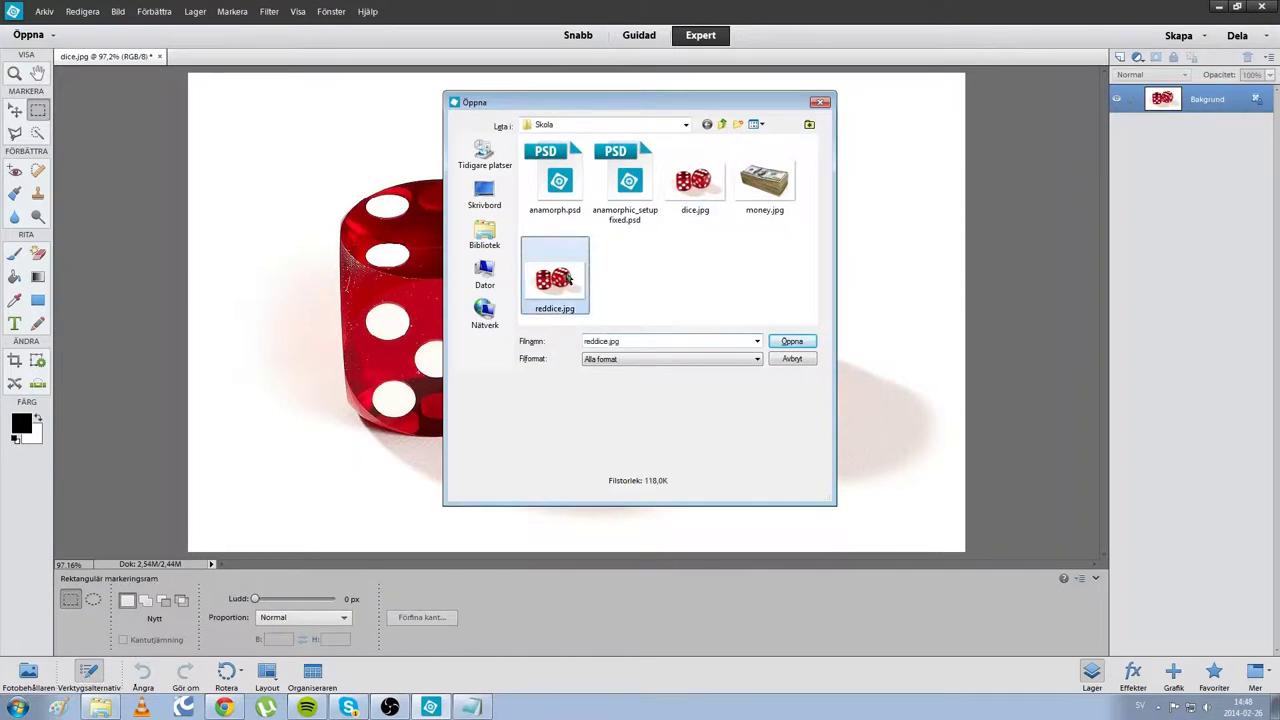
pyautogui.click(793, 345)
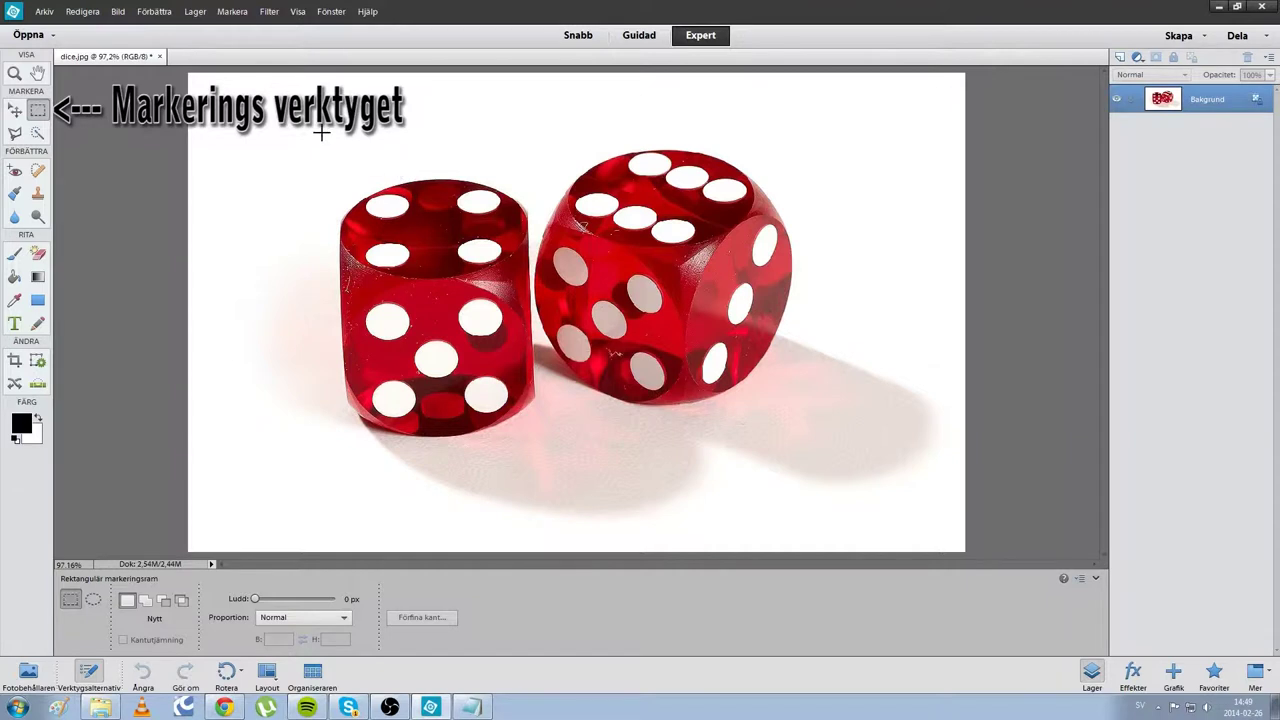
# Step: Marquee-select a rectangle around both dice and their shadows and copy it
pyautogui.moveTo(318, 128); pyautogui.dragTo(938, 513)
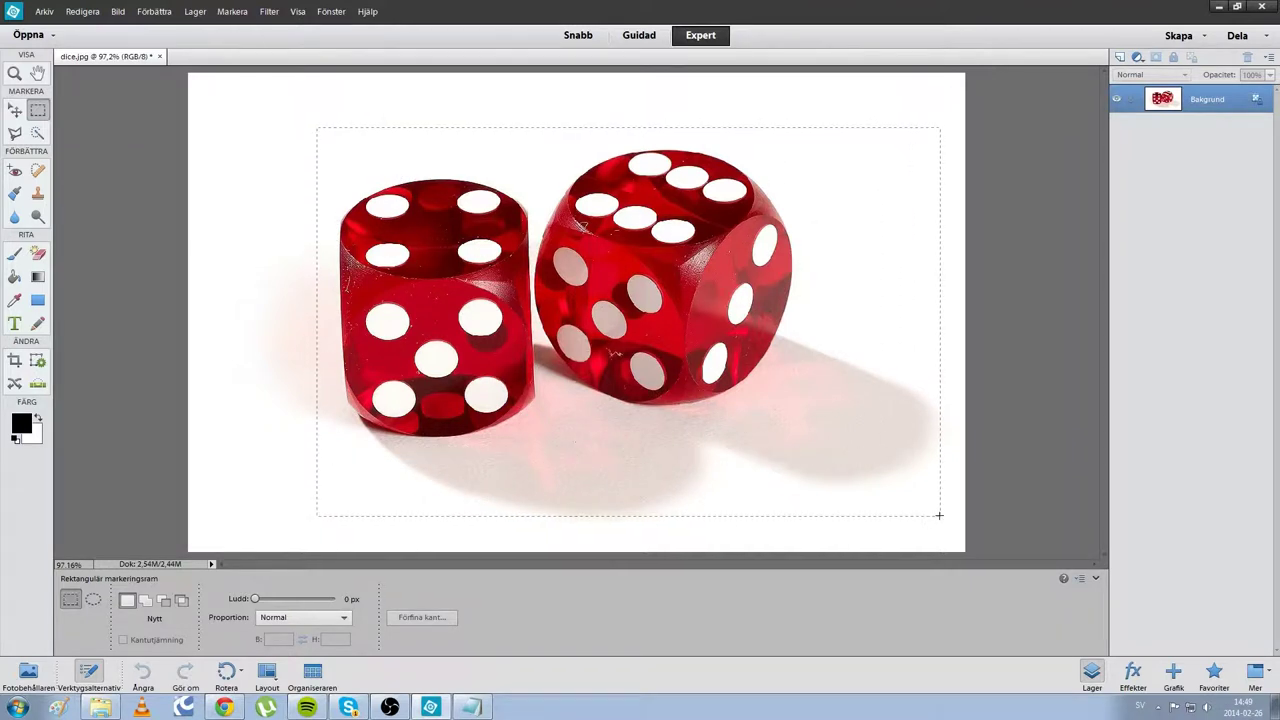
pyautogui.moveTo(938, 513); pyautogui.dragTo(943, 523)
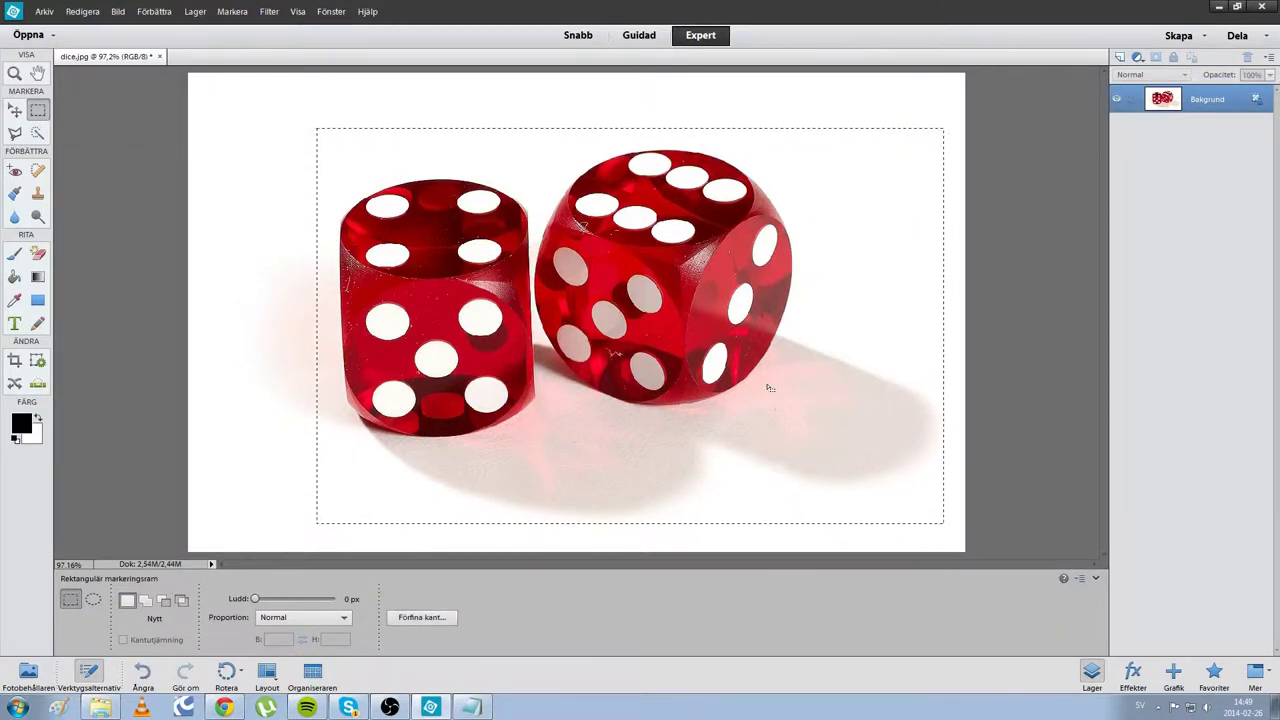
pyautogui.hotkey('ctrl', 'c')
# Step: Create a new document from the Internationell tidning preset (A4, 210 × 297 mm, 300 ppi)
pyautogui.click(44, 12)
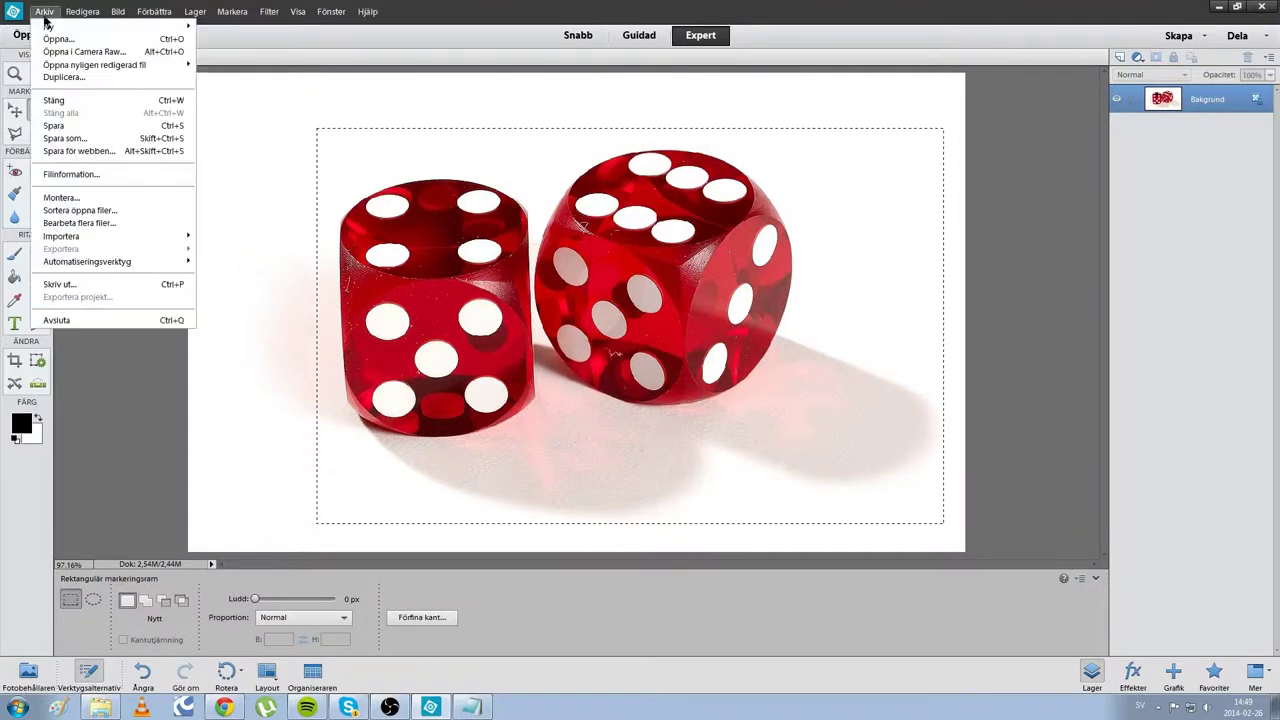
pyautogui.moveTo(100, 26)
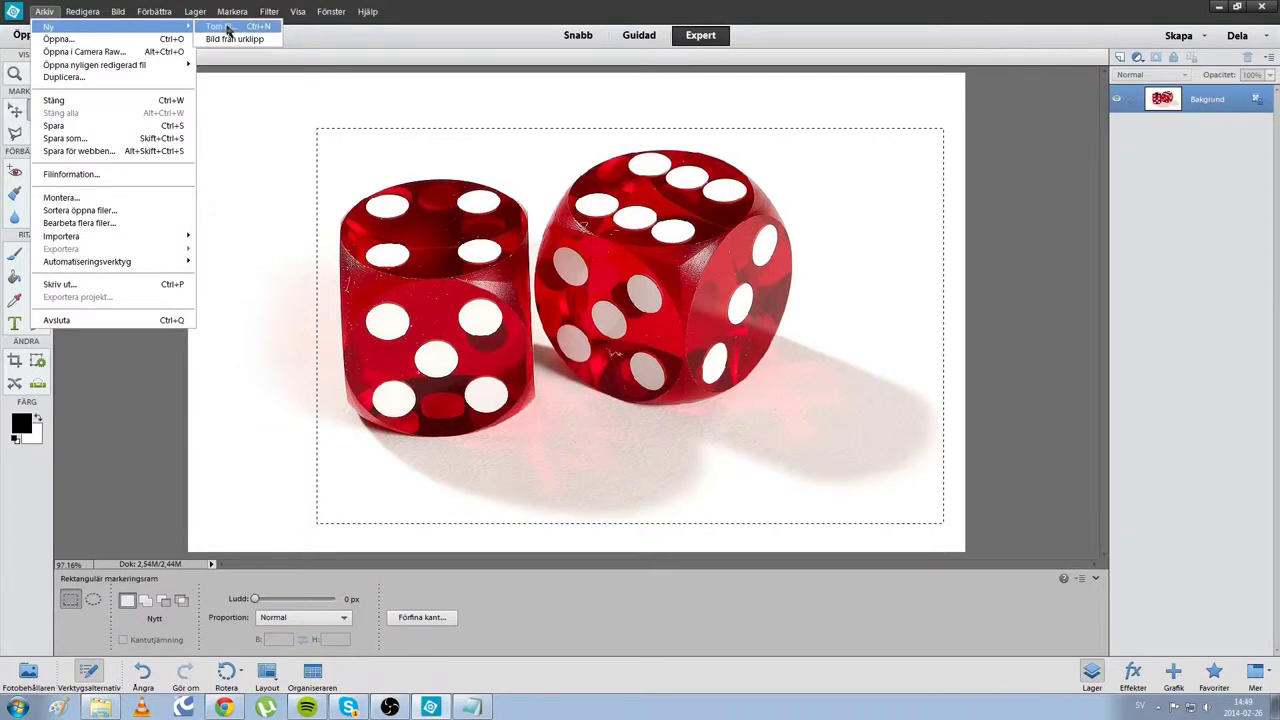
pyautogui.click(226, 30)
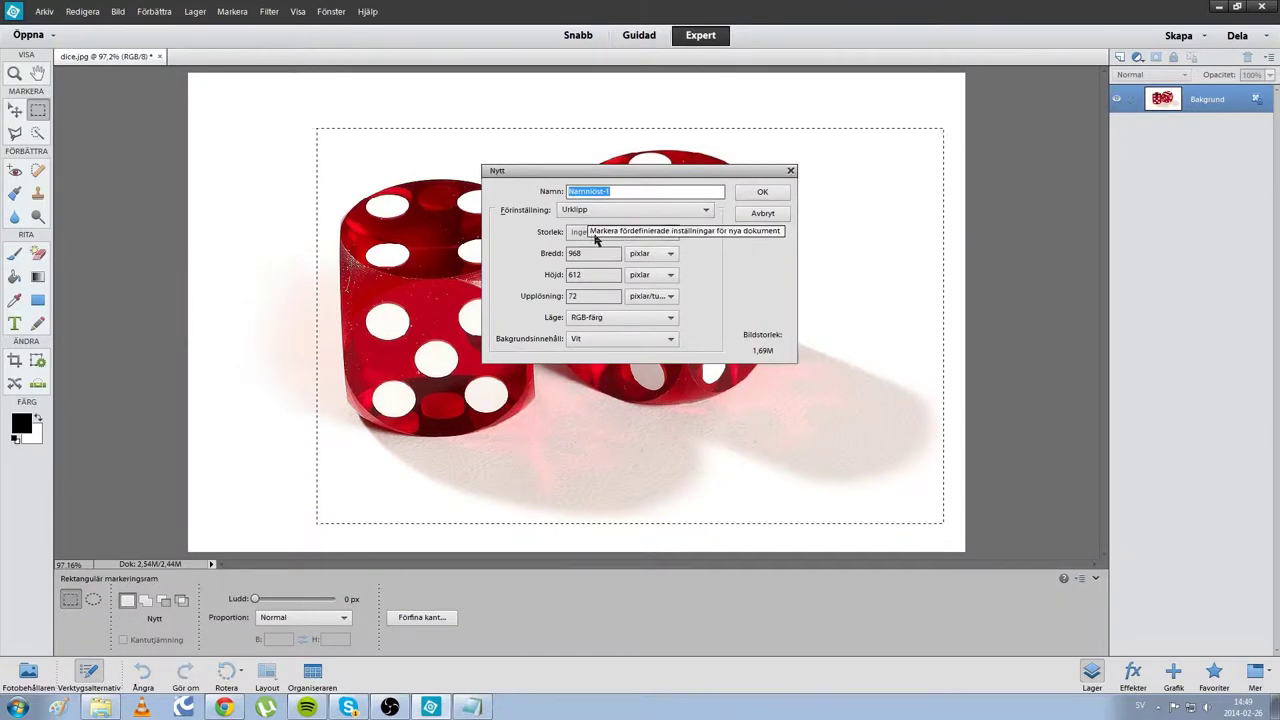
pyautogui.click(595, 213)
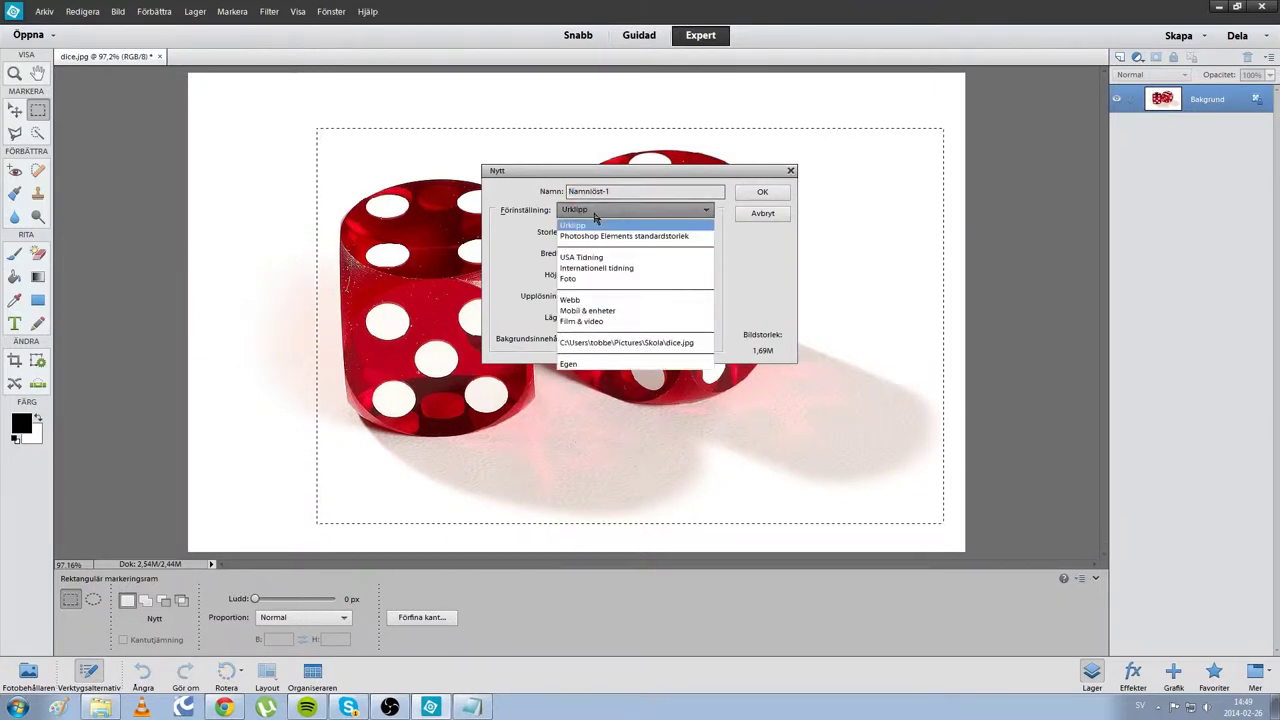
pyautogui.click(592, 269)
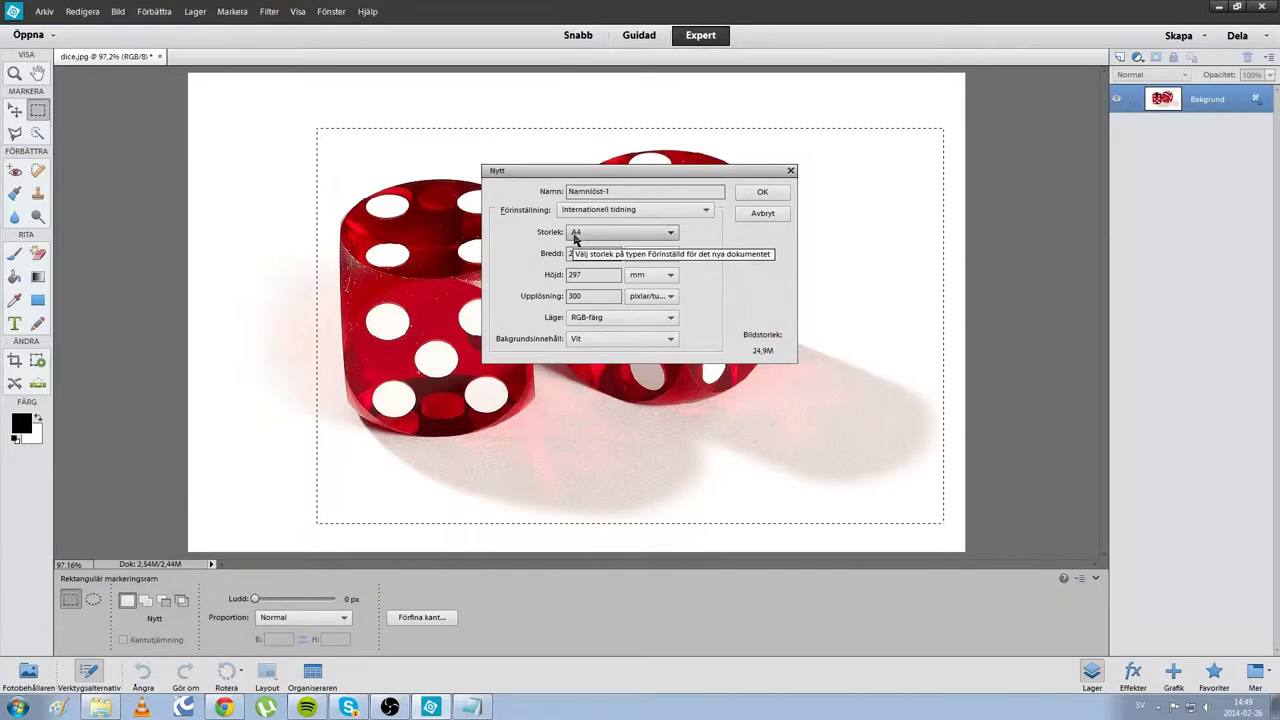
pyautogui.click(762, 194)
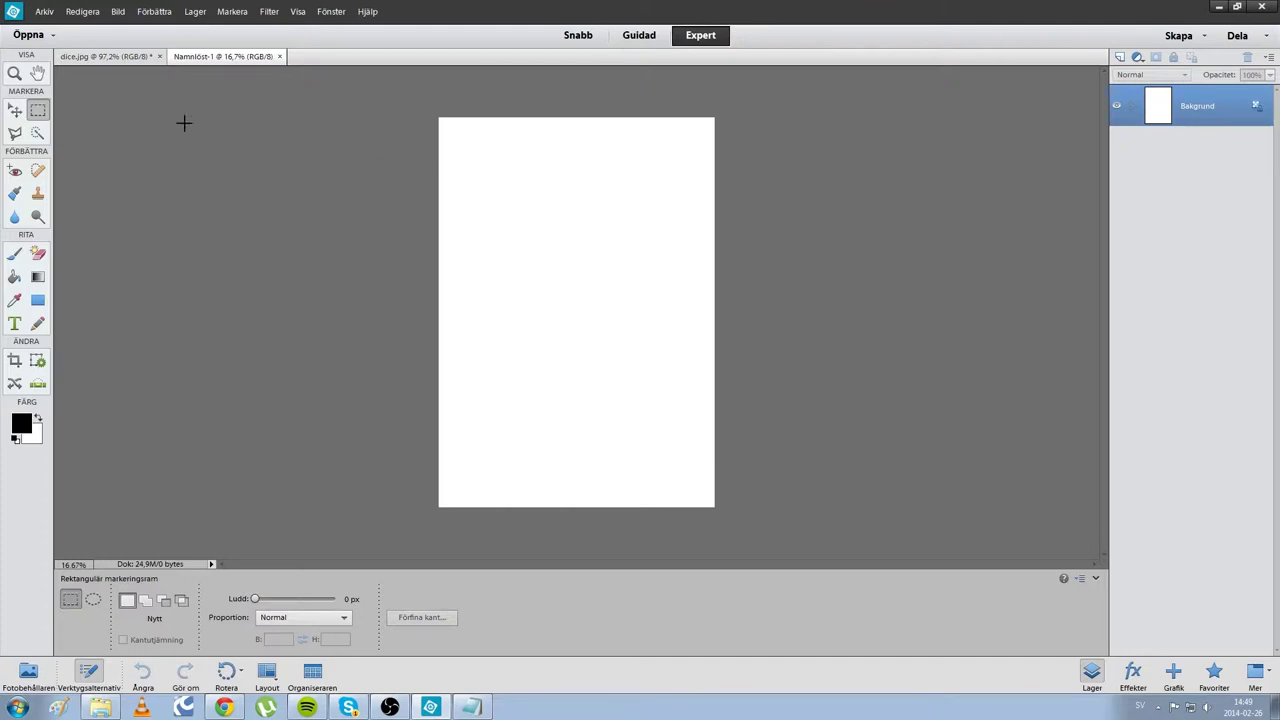
# Step: Paste the copied dice into Namnlöst-1 as the new layer Lager 1
pyautogui.click(112, 57)
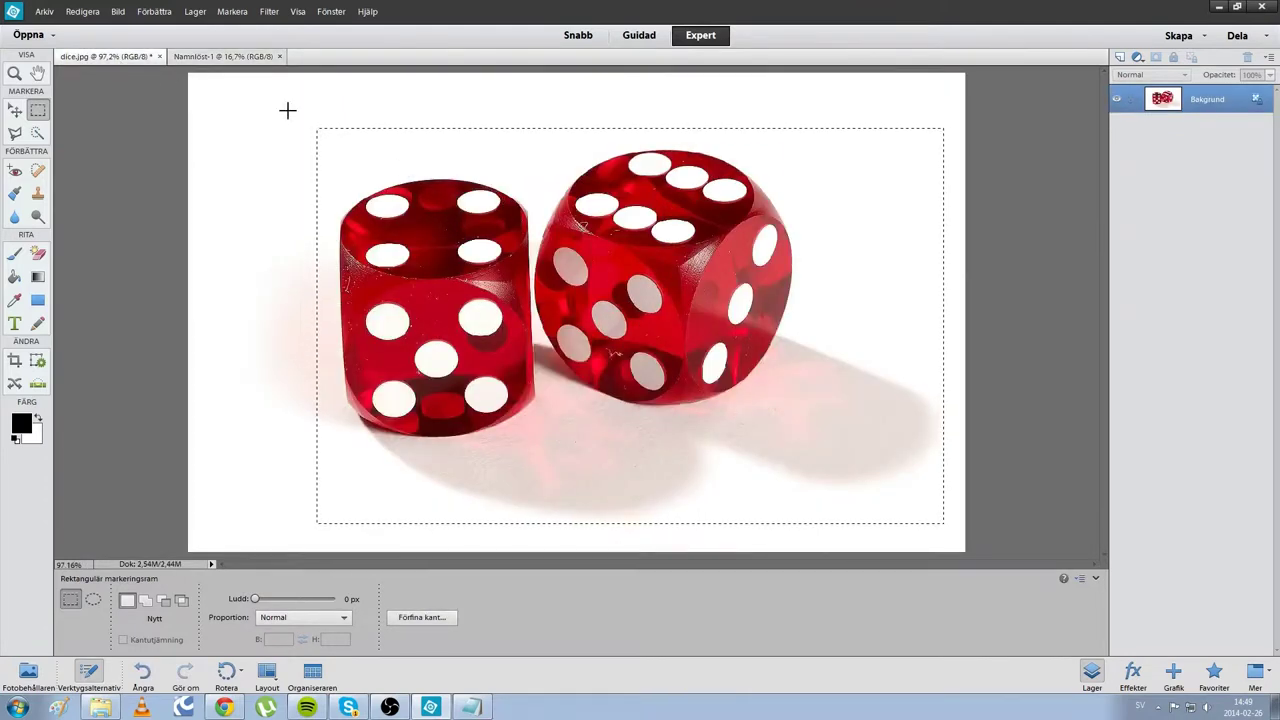
pyautogui.click(229, 57)
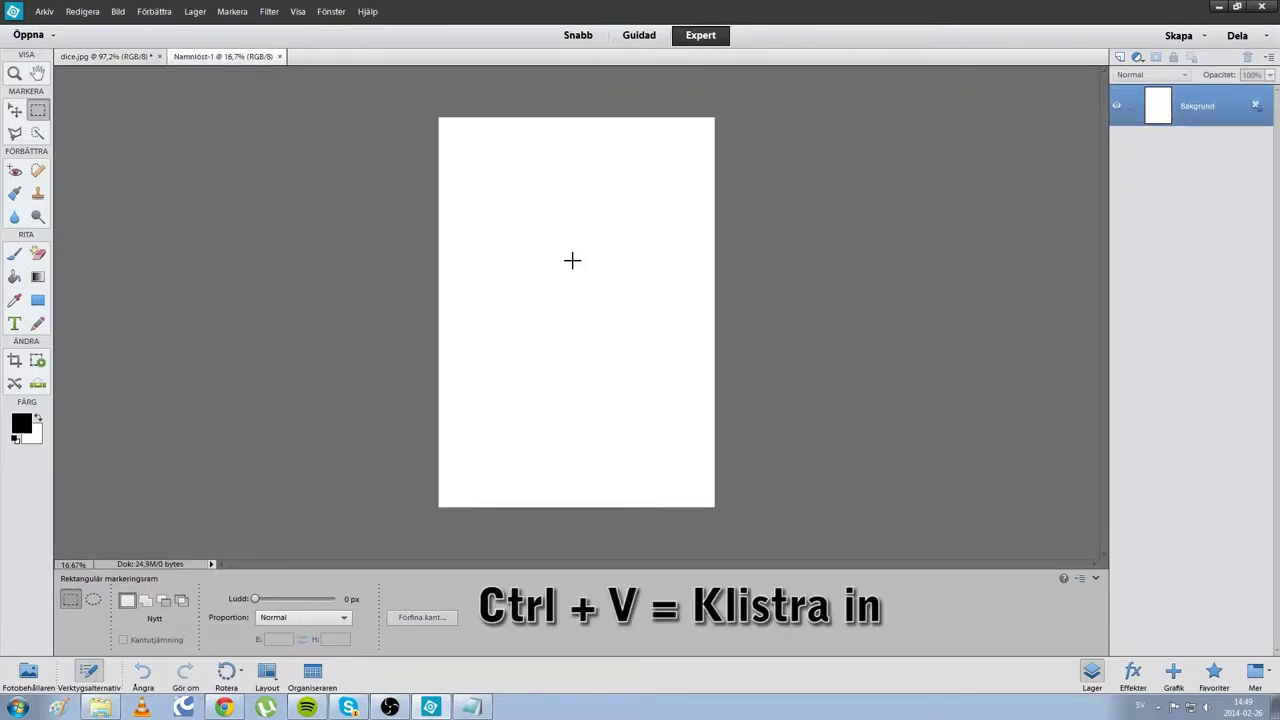
pyautogui.hotkey('ctrl', 'v')
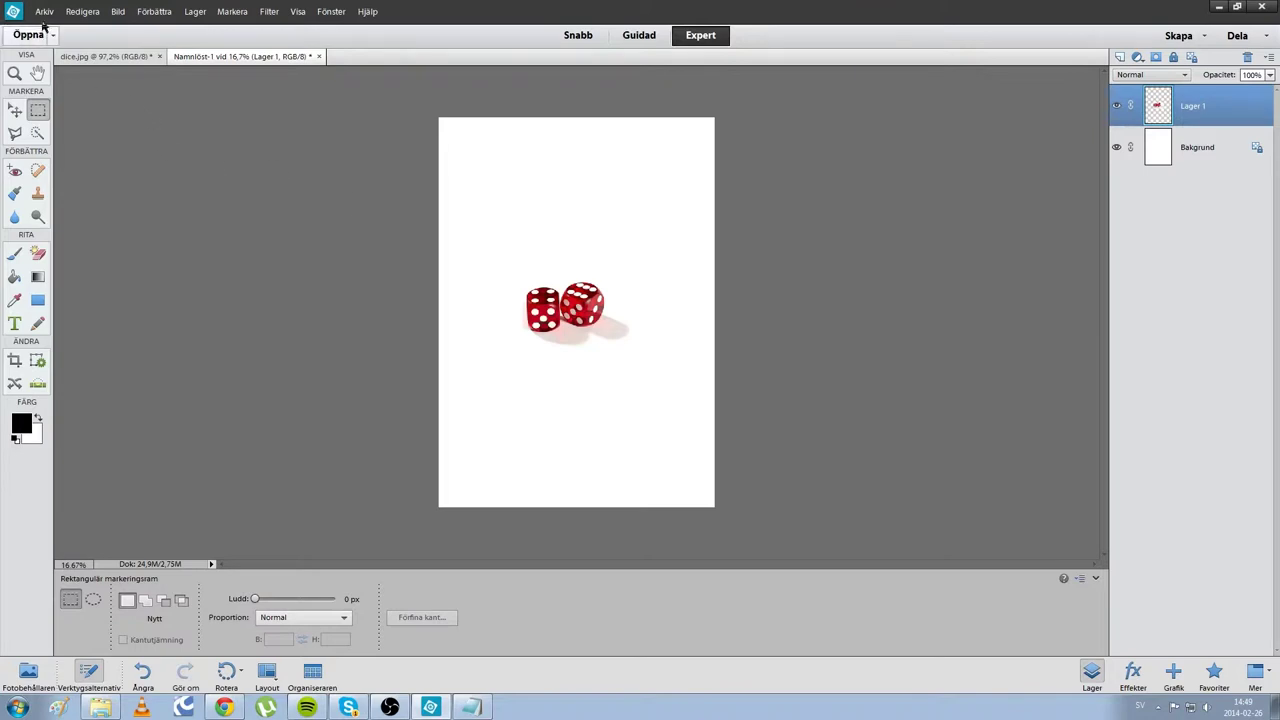
pyautogui.click(45, 14)
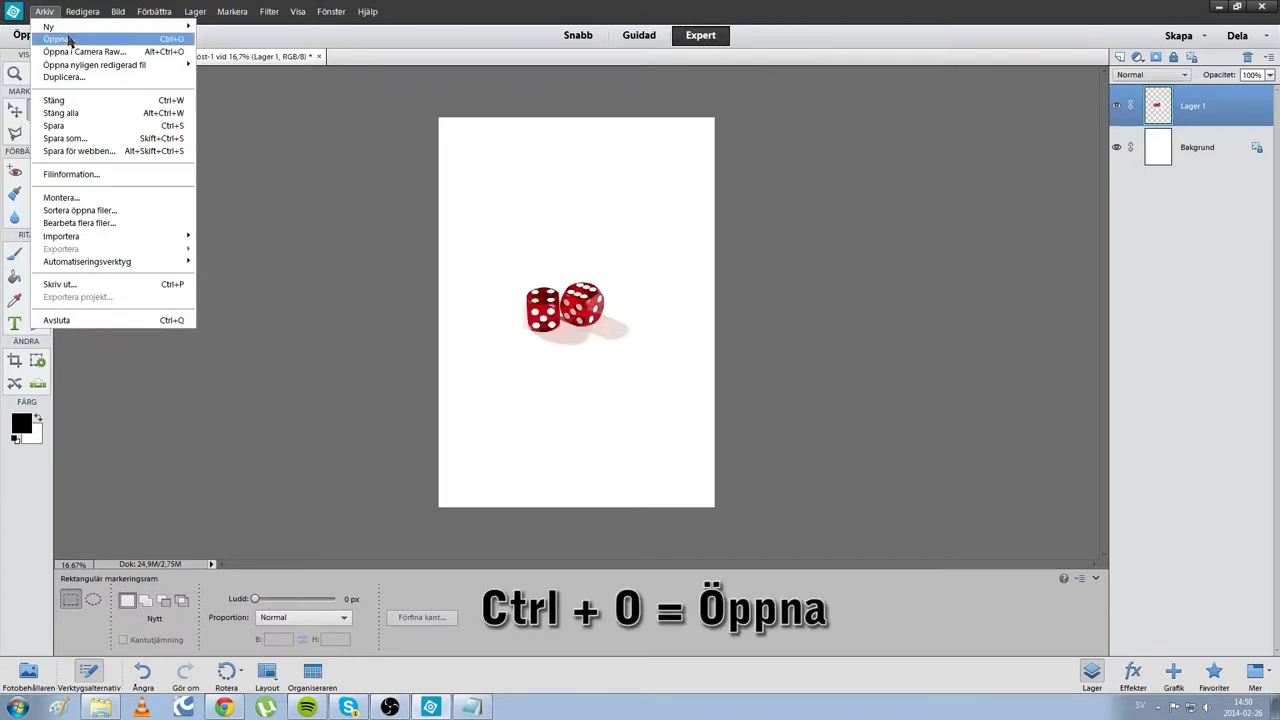
# Step: Open anamorphic_setup fixed.psd and select all on its black_grid layer
pyautogui.click(70, 42)
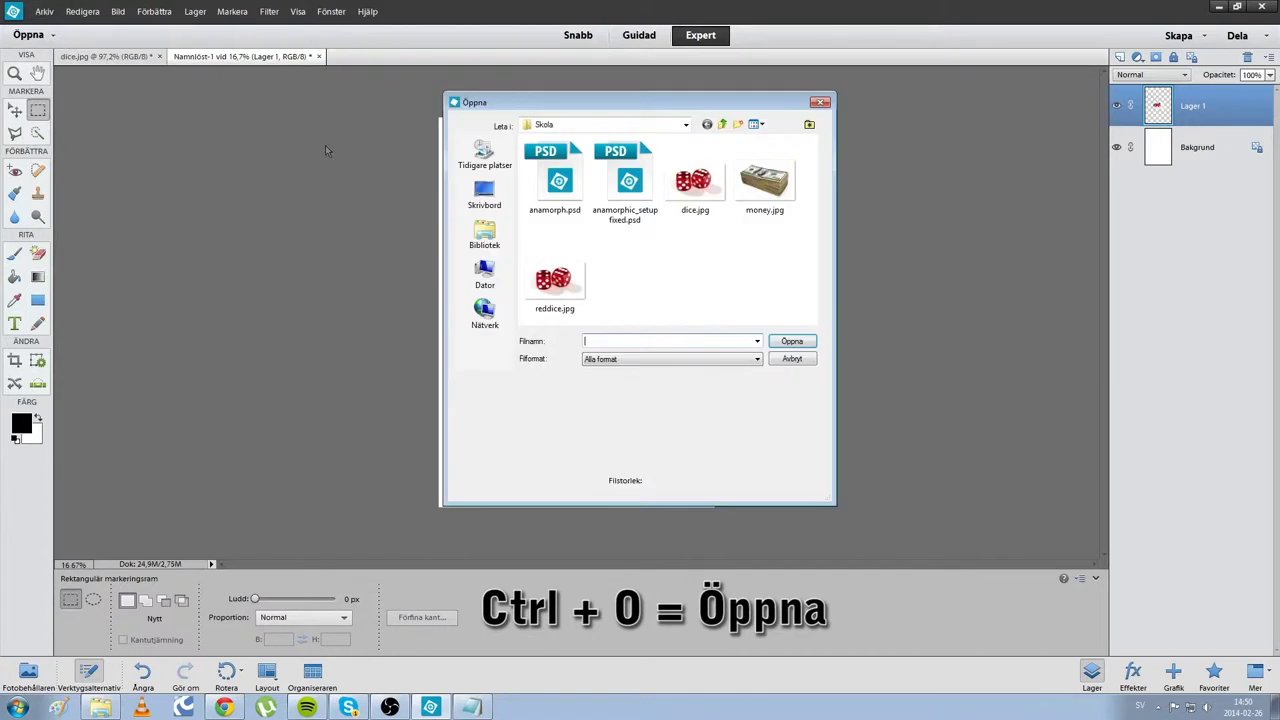
pyautogui.click(630, 185)
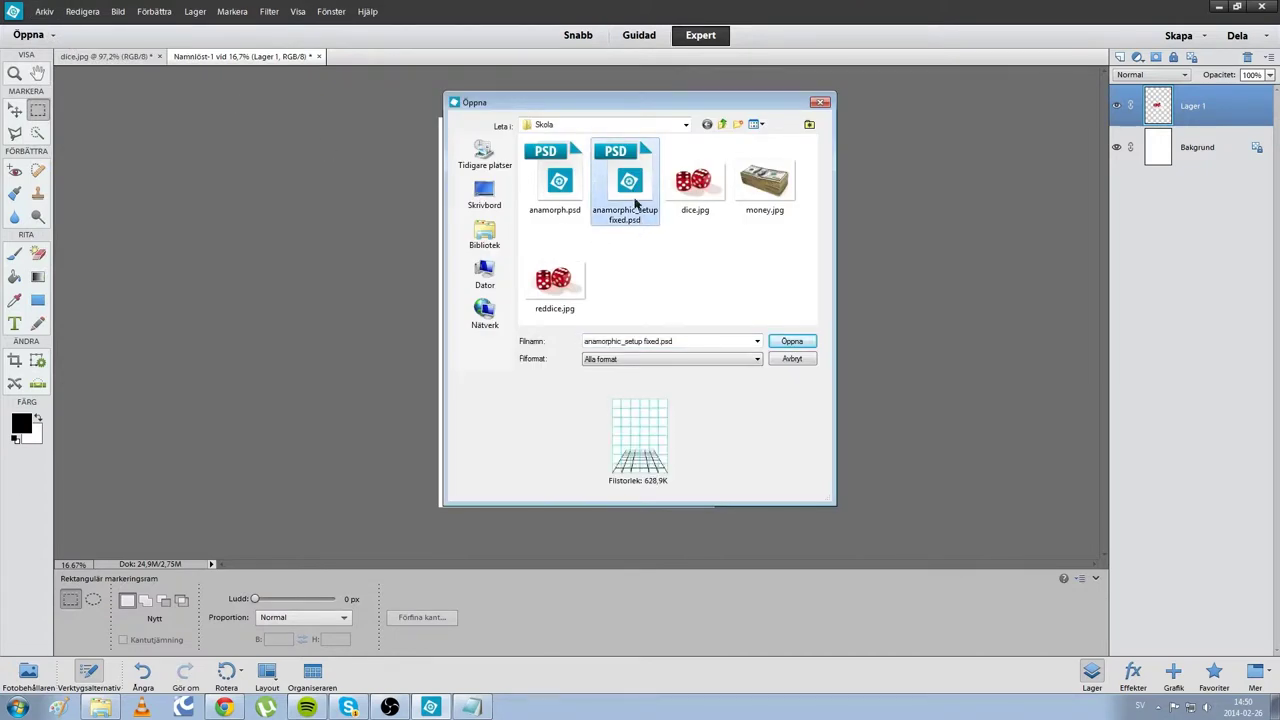
pyautogui.click(792, 342)
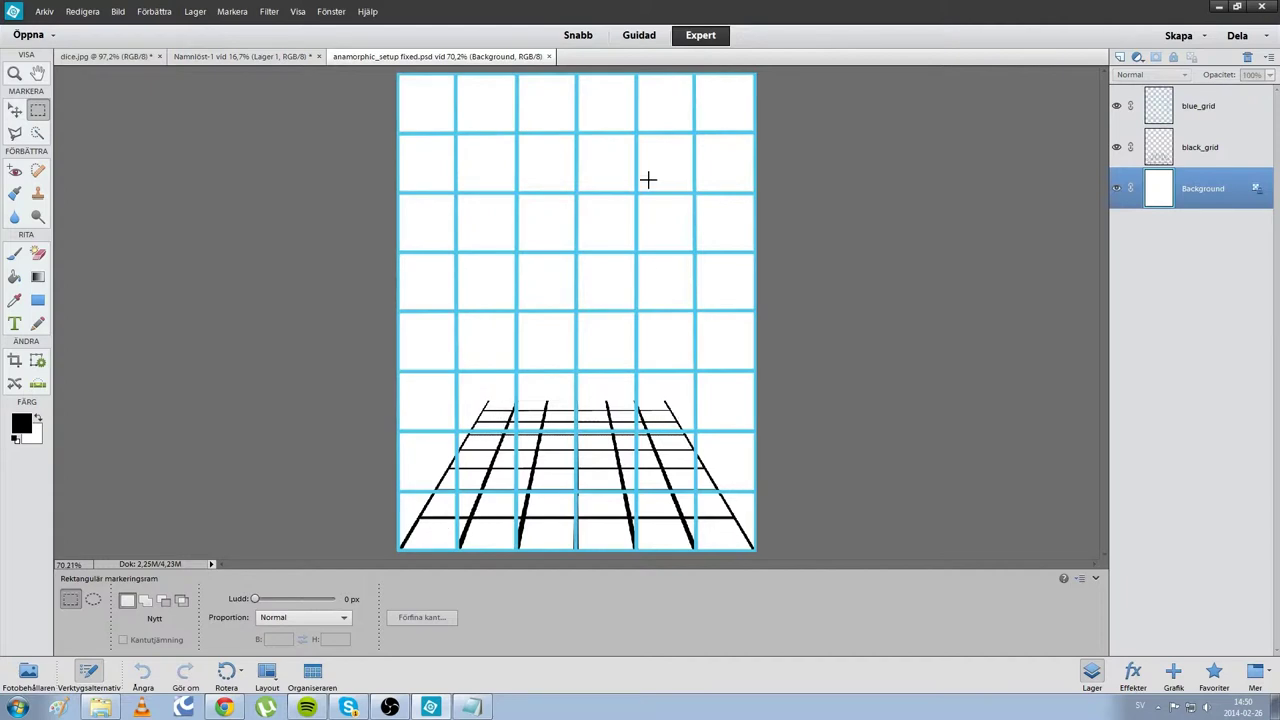
pyautogui.click(1200, 147)
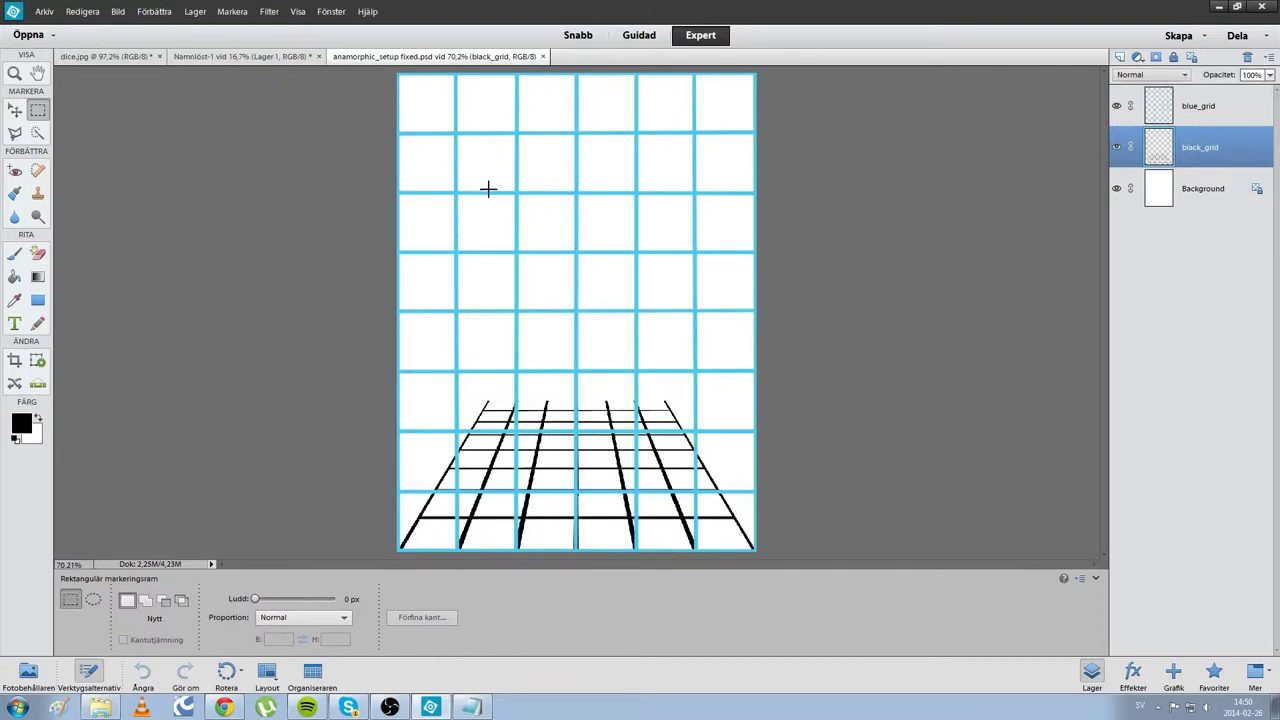
pyautogui.hotkey('ctrl', 'a')
# Step: Copy the black_grid layer and paste it into Namnlöst-1 as Lager 2
pyautogui.hotkey('ctrl', 'c')
pyautogui.hotkey('ctrl', 'a')
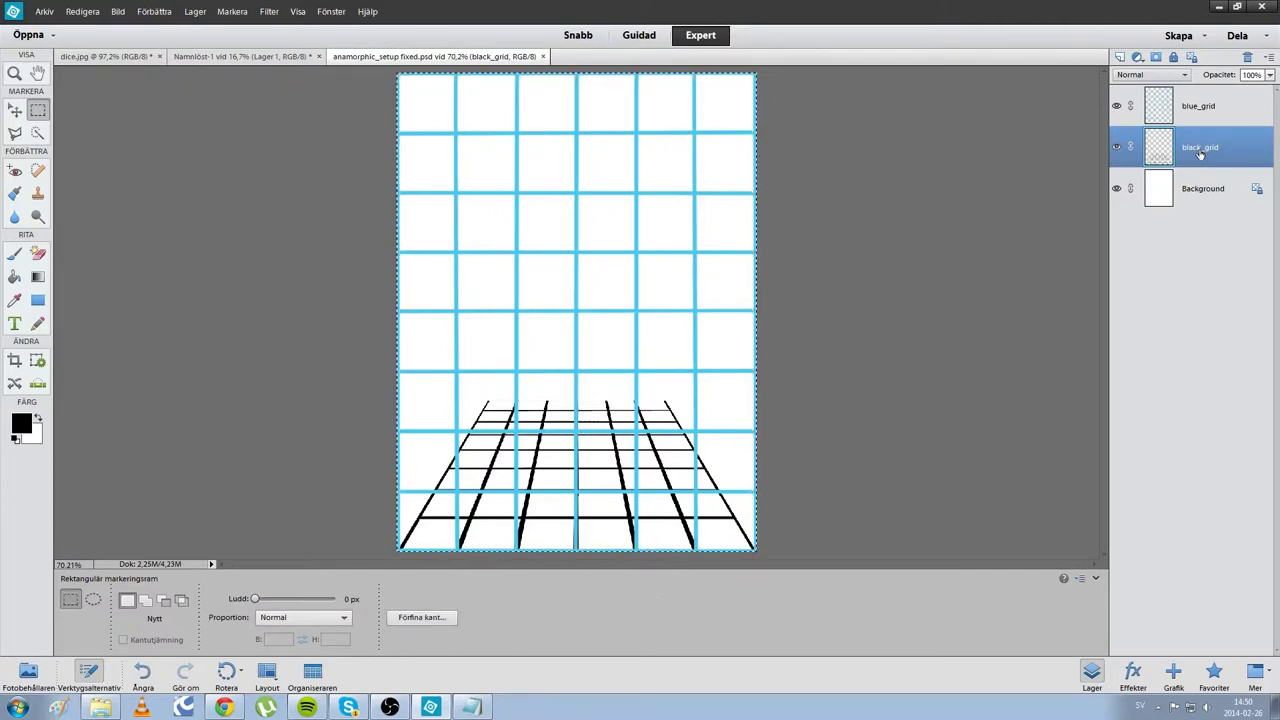
pyautogui.click(241, 58)
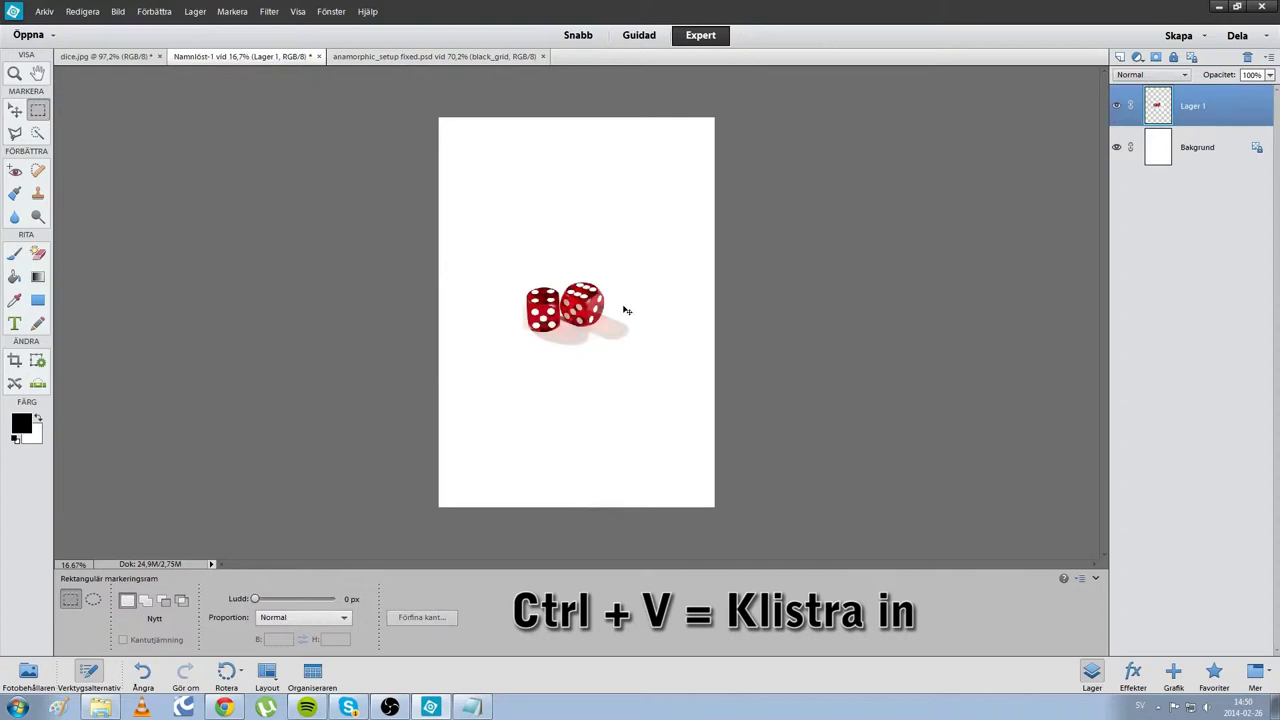
pyautogui.hotkey('ctrl', 'v')
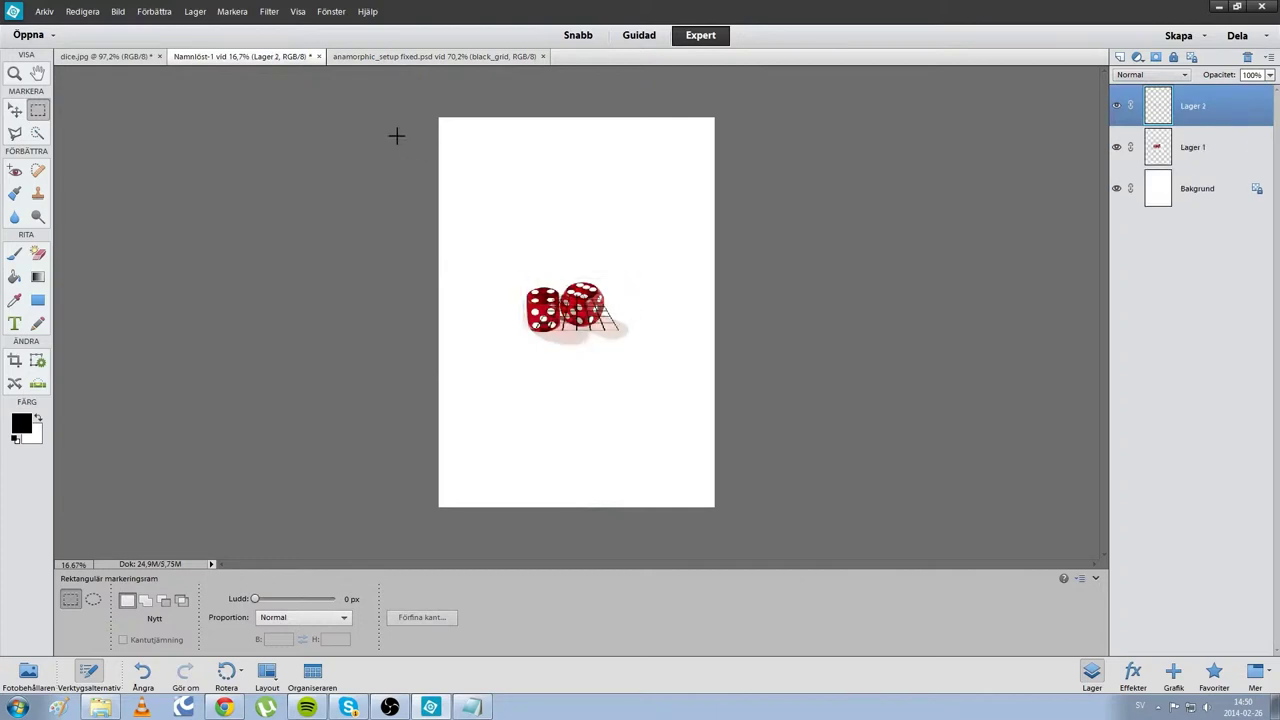
# Step: Copy the blue_grid layer and paste it into Namnlöst-1 as Lager 3
pyautogui.click(418, 58)
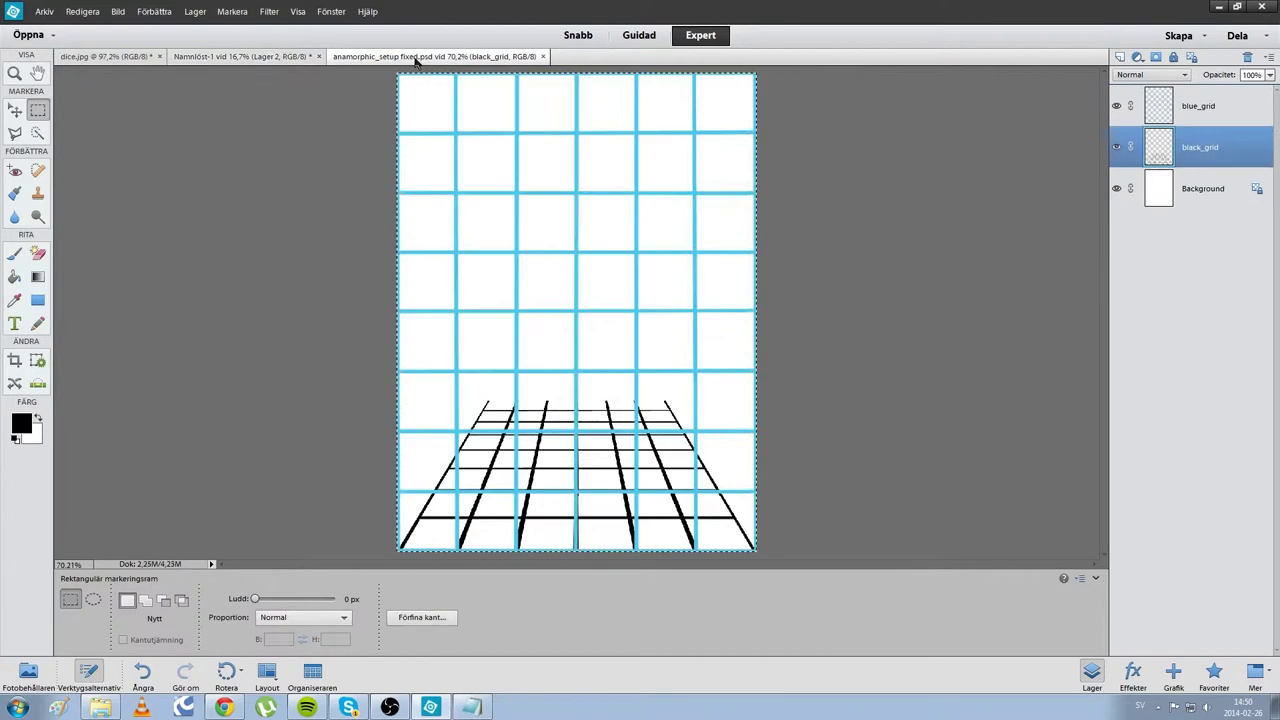
pyautogui.click(1193, 112)
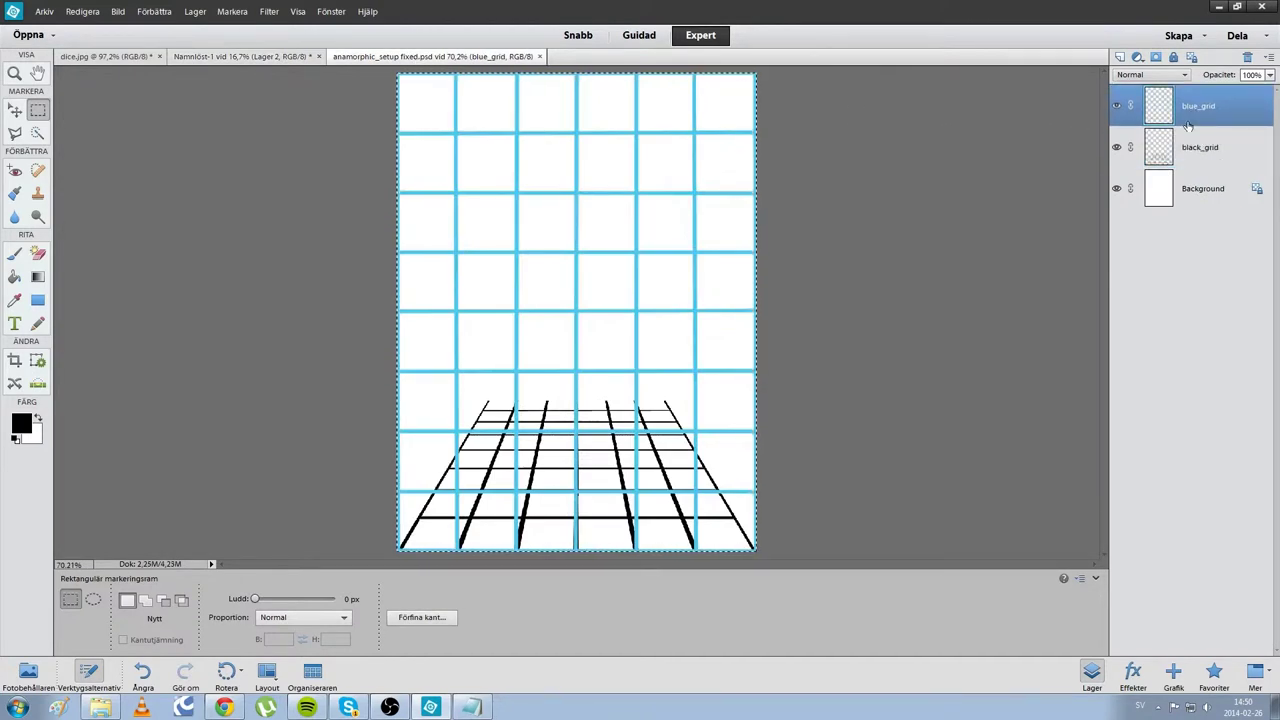
pyautogui.hotkey('ctrl', 'c')
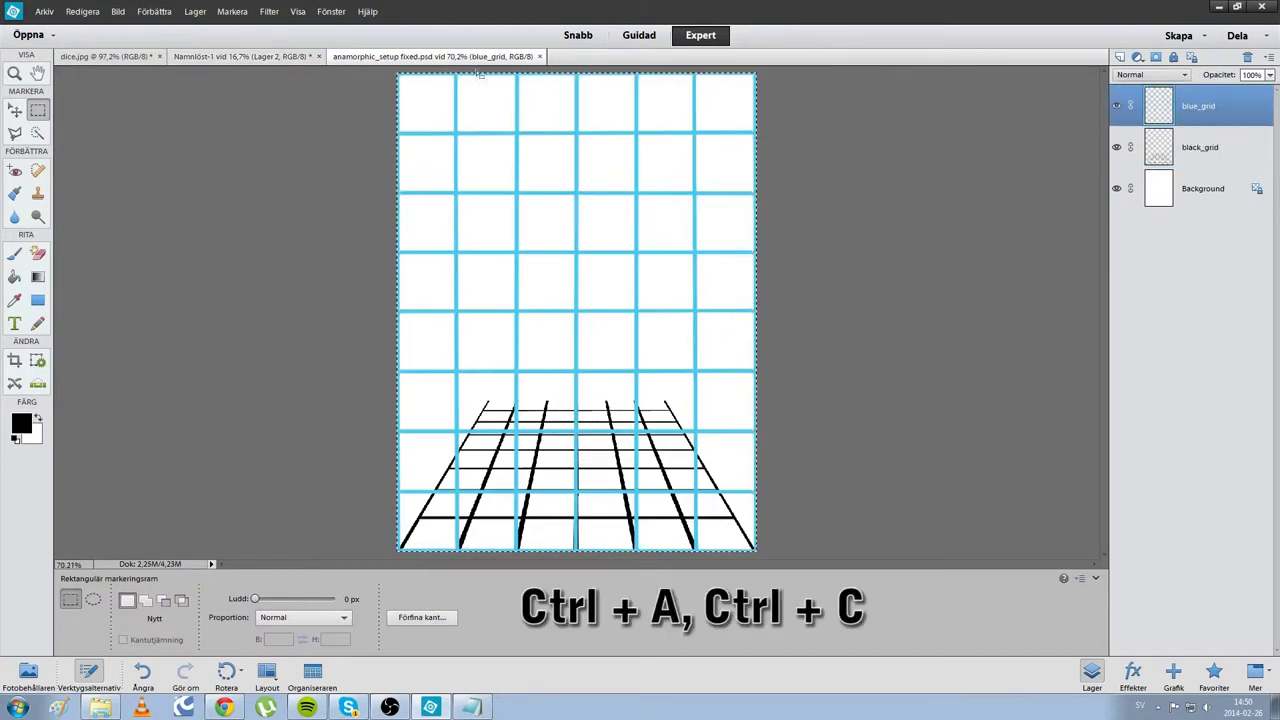
pyautogui.click(231, 57)
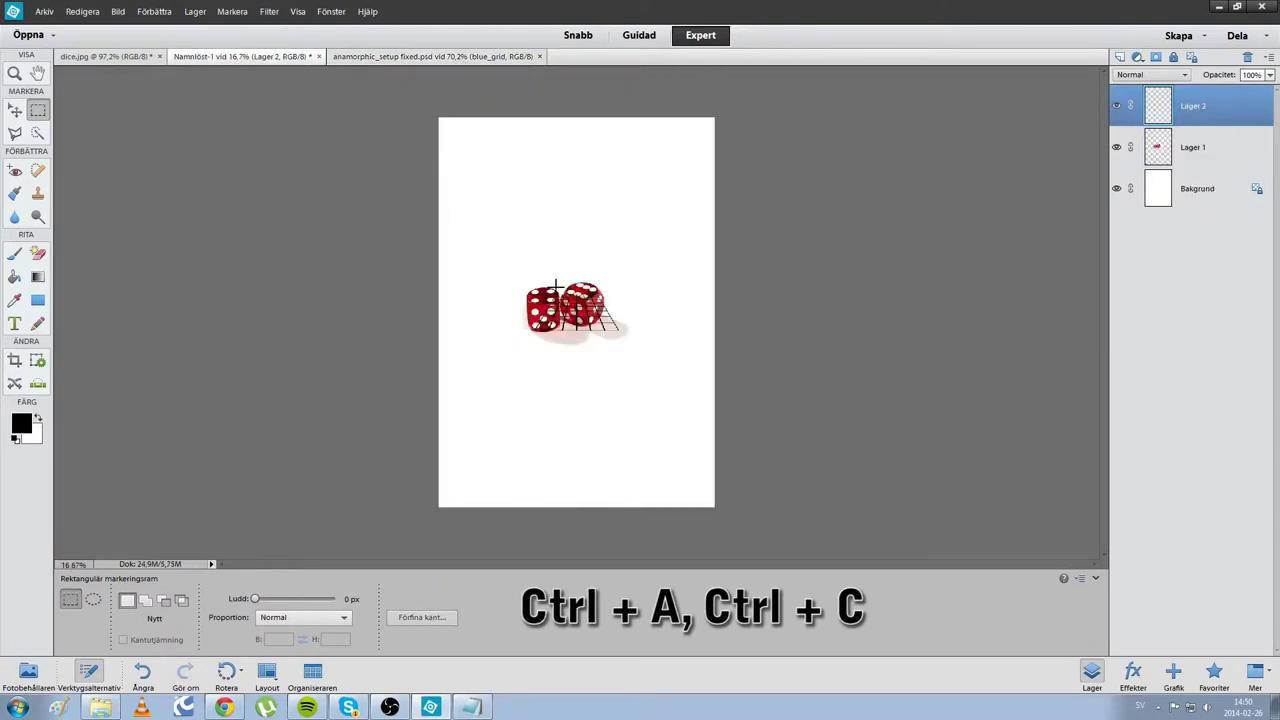
pyautogui.hotkey('ctrl', 'v')
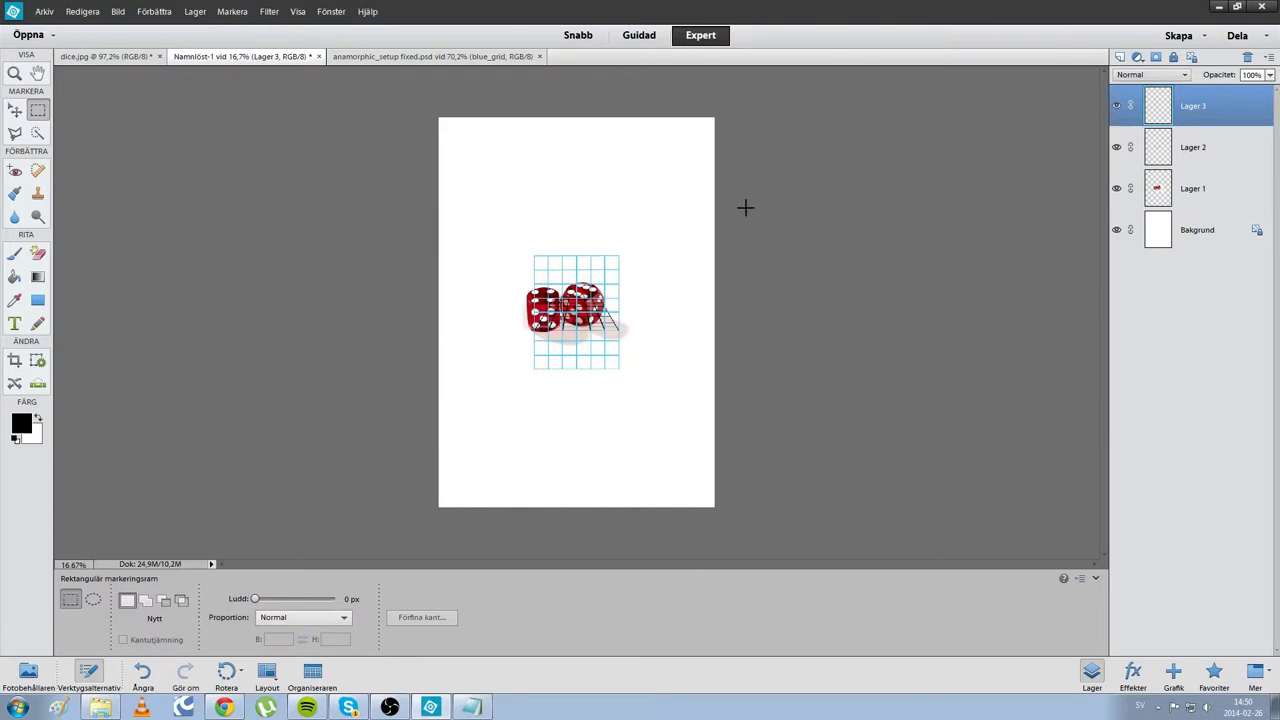
# Step: Scale the blue grid on Lager 3 to about 324% so it spans the page width
pyautogui.hotkey('ctrl', 't')
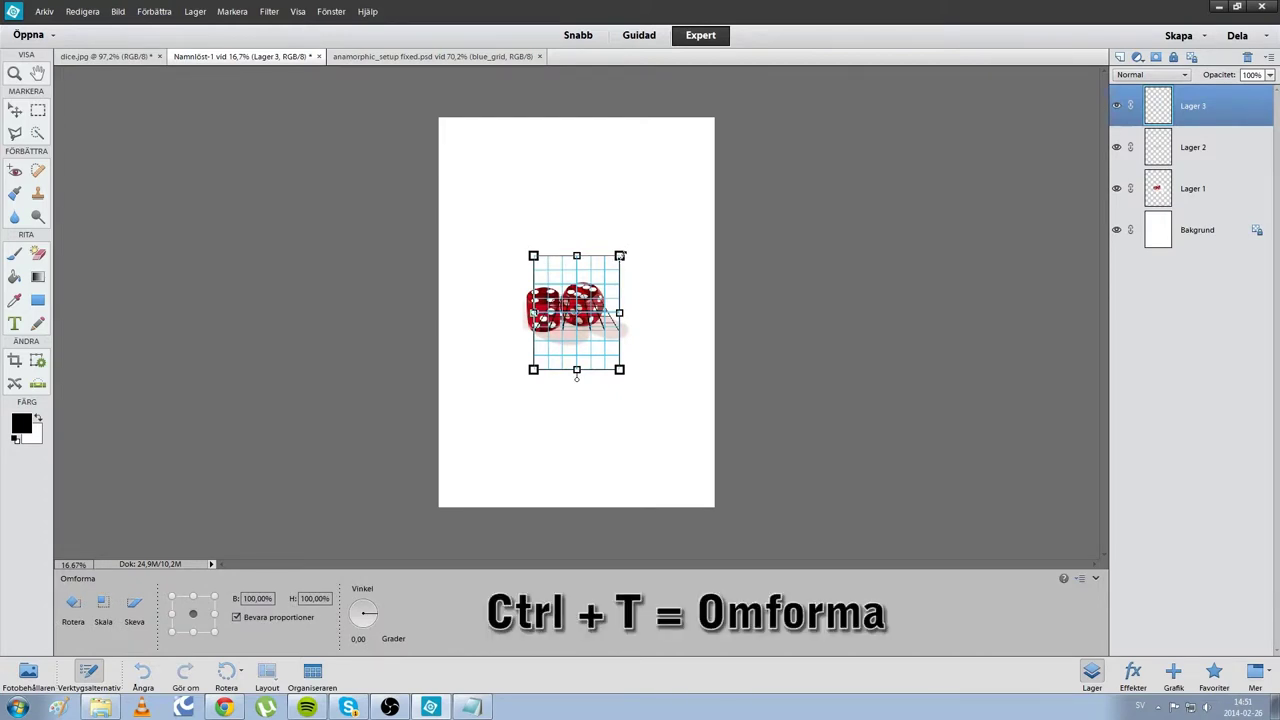
pyautogui.moveTo(621, 256); pyautogui.dragTo(727, 125)
pyautogui.moveTo(666, 203); pyautogui.dragTo(573, 341)
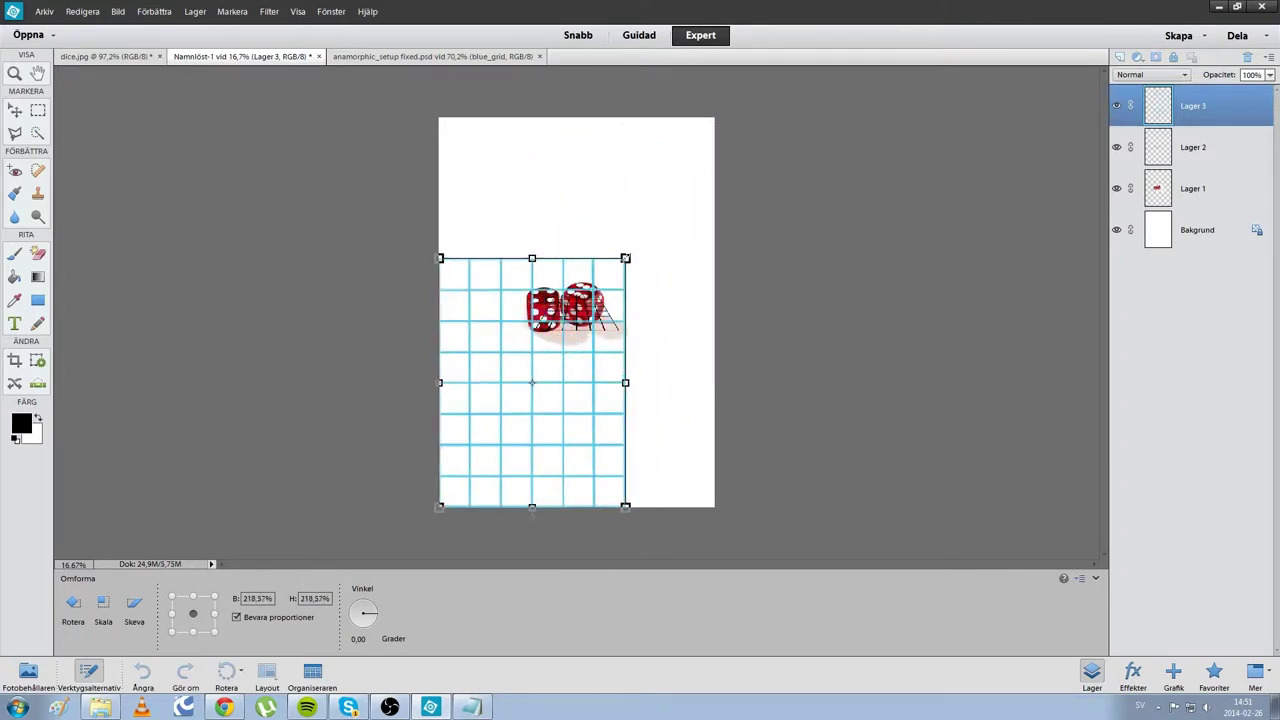
pyautogui.moveTo(625, 258); pyautogui.dragTo(718, 140)
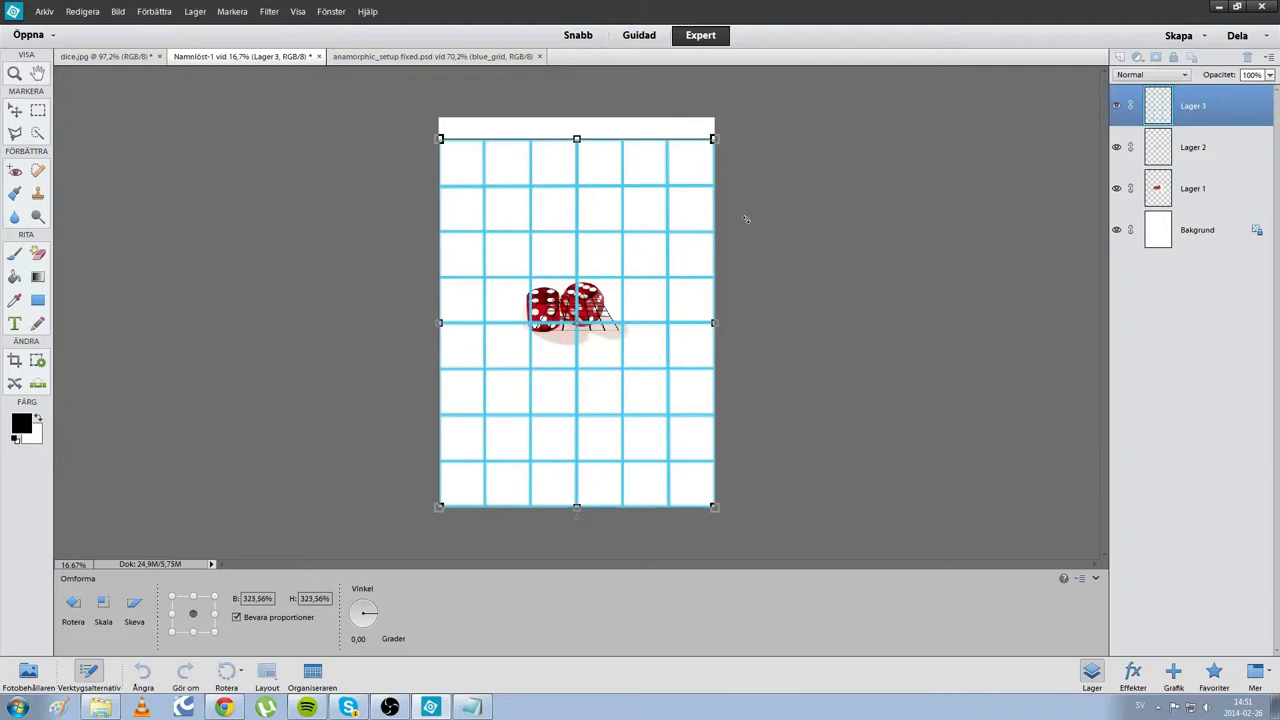
pyautogui.press('Return')
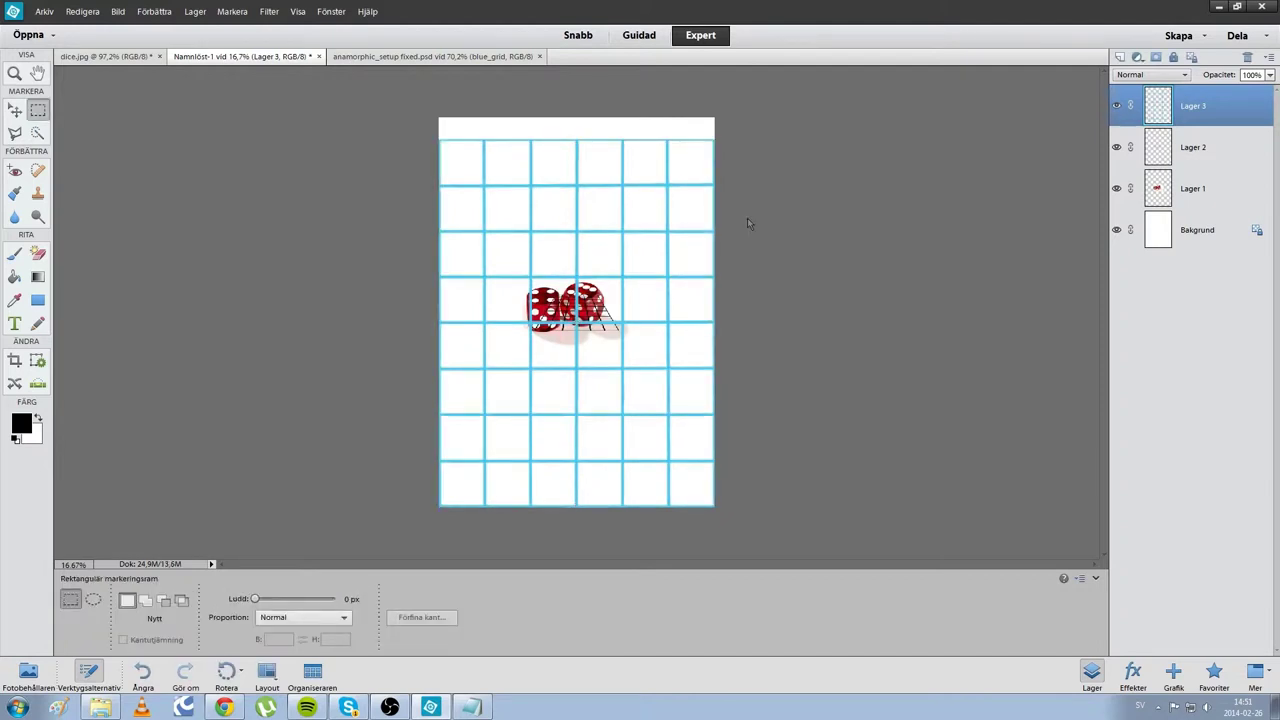
pyautogui.click(1192, 148)
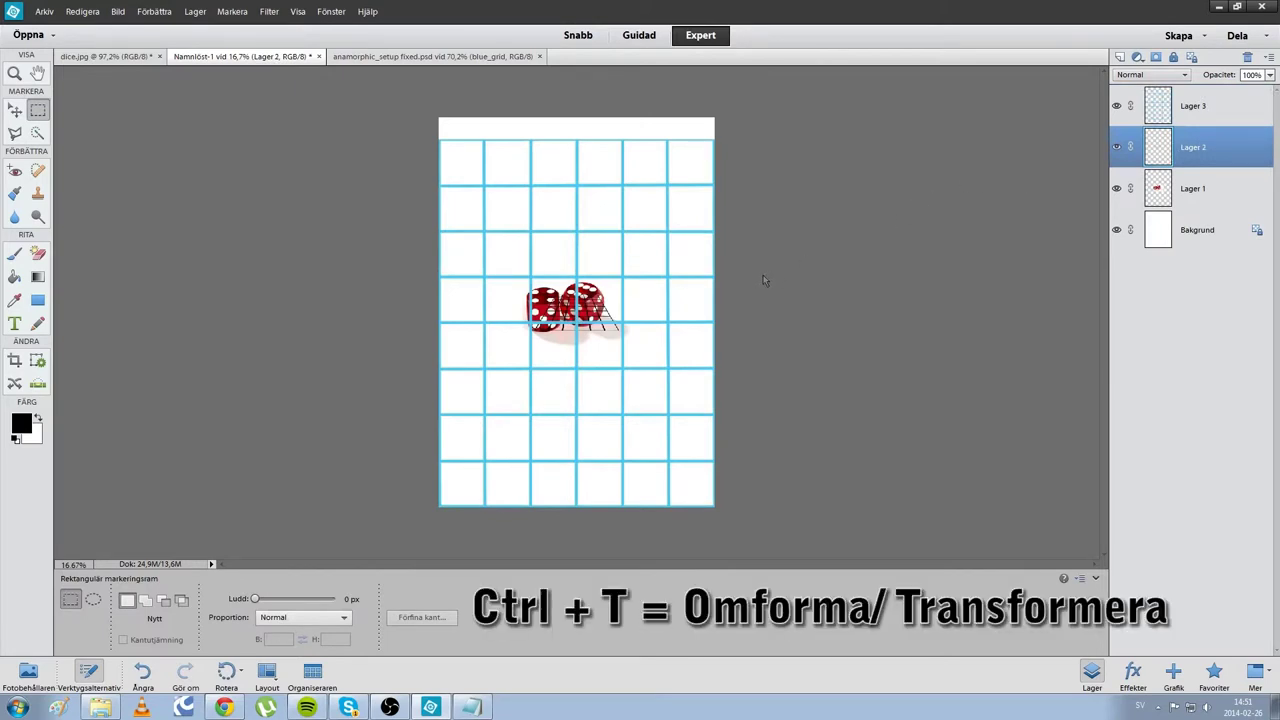
# Step: Scale the black perspective grid to about 323% across the page bottom, its centre lines over the blue grid's
pyautogui.hotkey('ctrl', 't')
pyautogui.moveTo(626, 290); pyautogui.dragTo(745, 241)
pyautogui.moveTo(697, 310); pyautogui.dragTo(603, 484)
pyautogui.moveTo(650, 418)
pyautogui.mouseDown()
pyautogui.moveTo(700, 397)
pyautogui.moveTo(705, 360)
pyautogui.mouseUp()
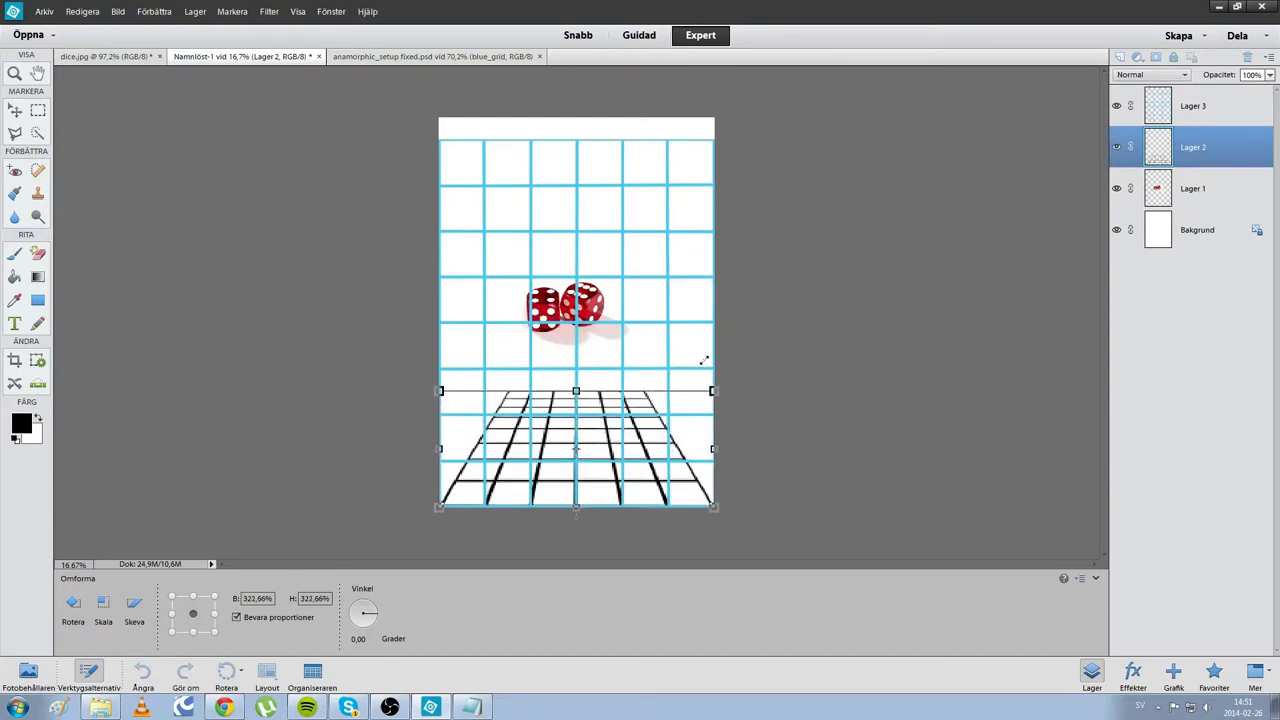
pyautogui.moveTo(705, 360); pyautogui.dragTo(705, 362)
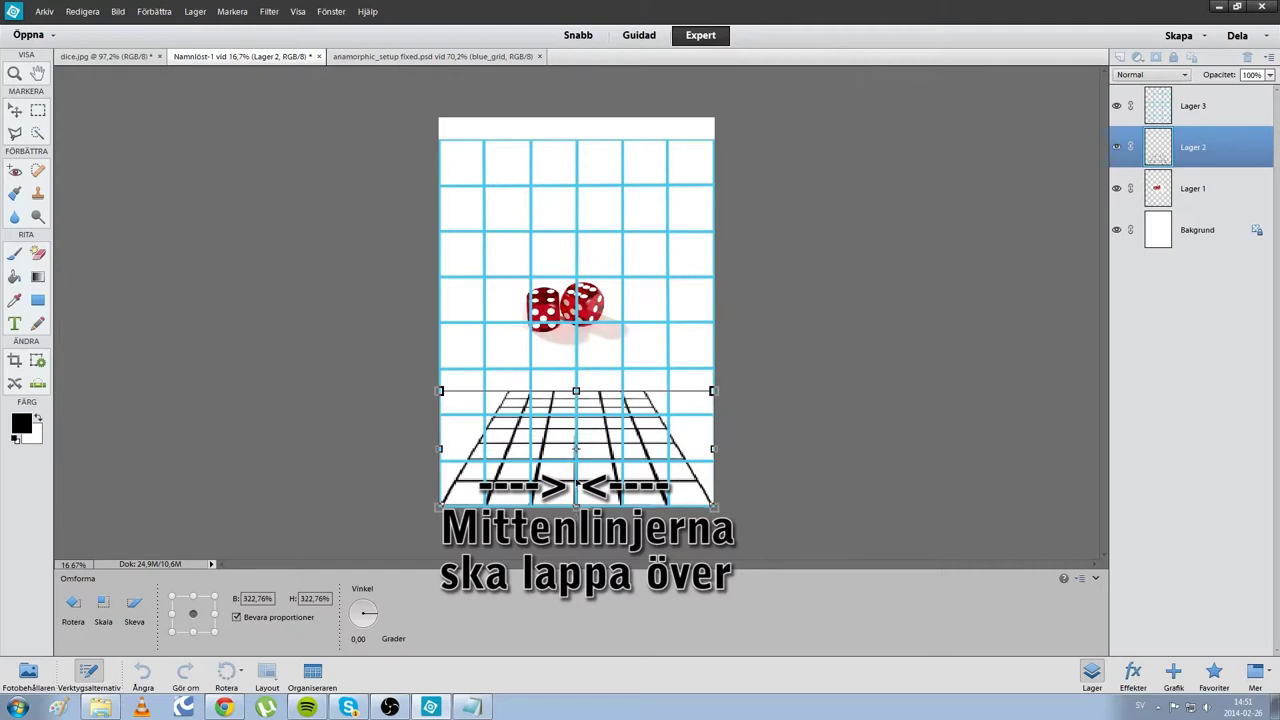
pyautogui.press('Return')
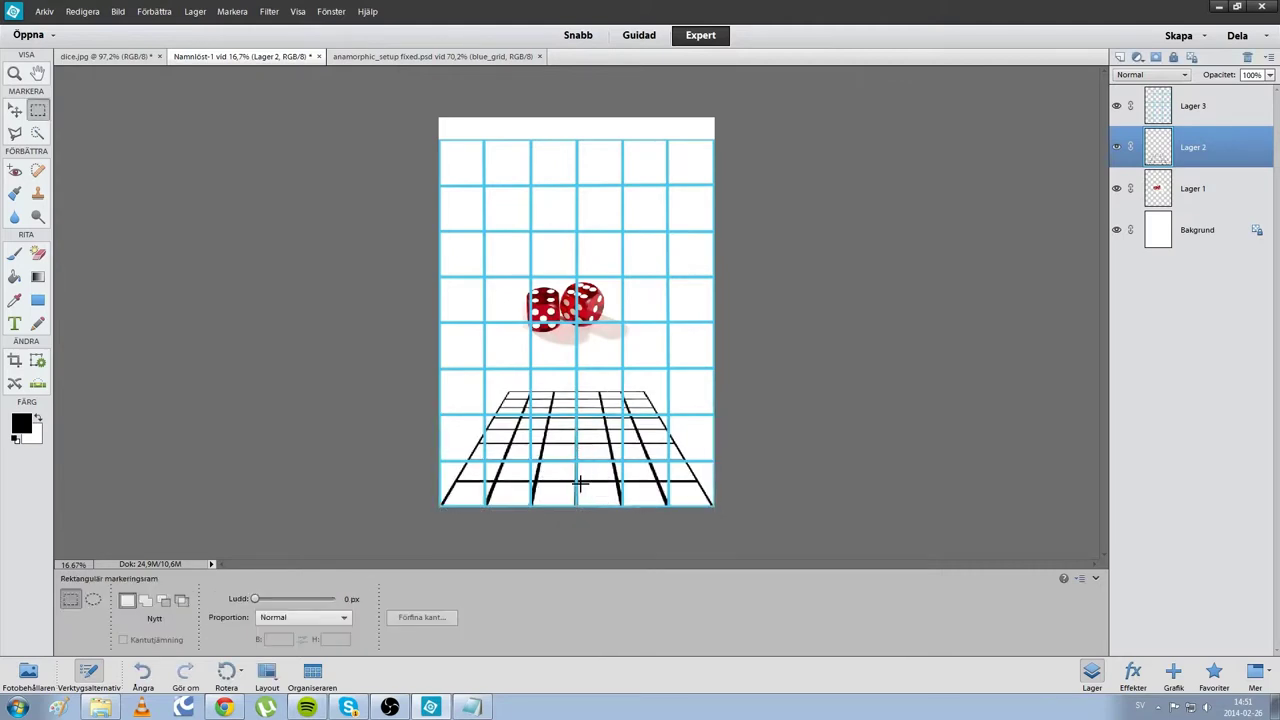
# Step: On Lager 1, move the red dice onto the black perspective floor and scale them to about 145%
pyautogui.click(1197, 190)
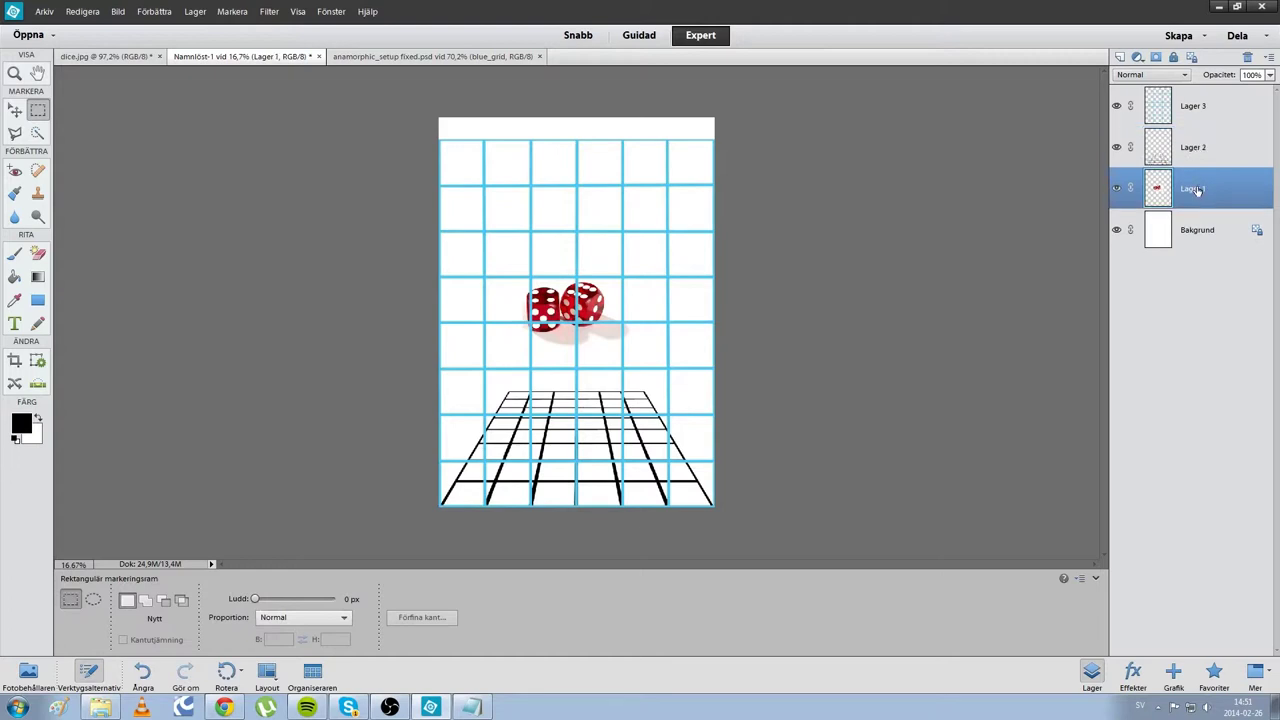
pyautogui.hotkey('ctrl', 't')
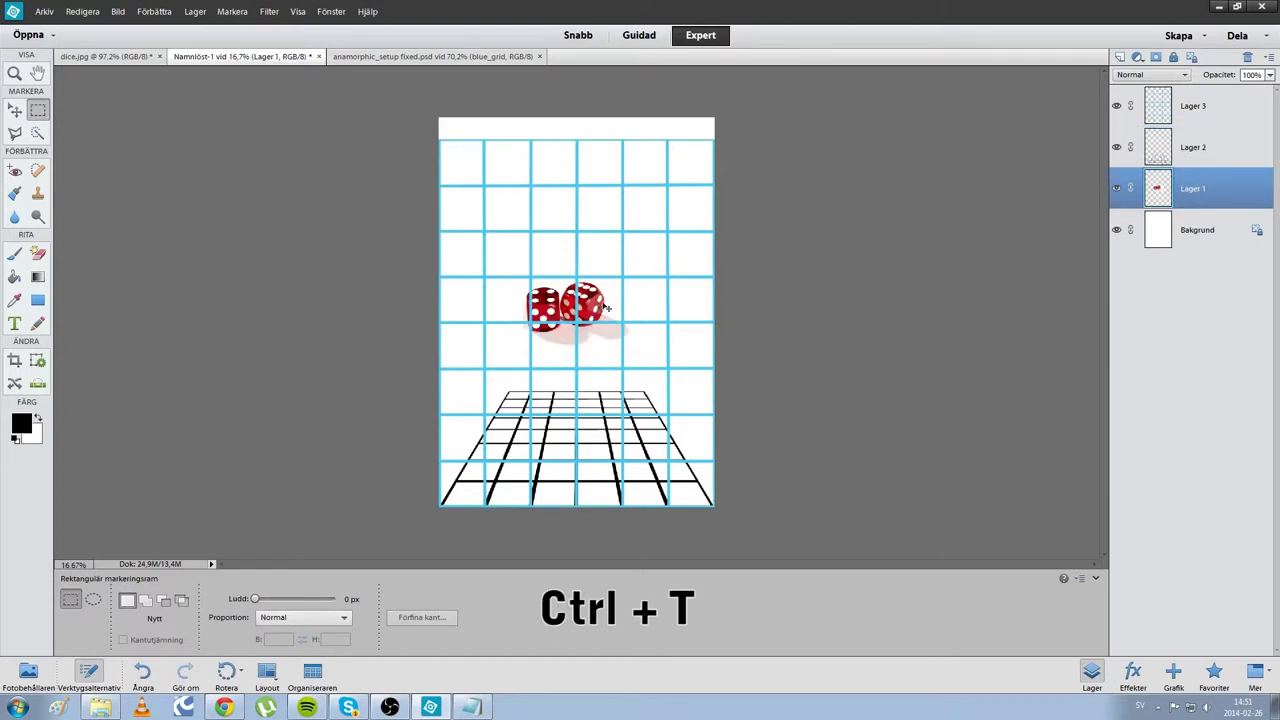
pyautogui.hotkey('ctrl', 't')
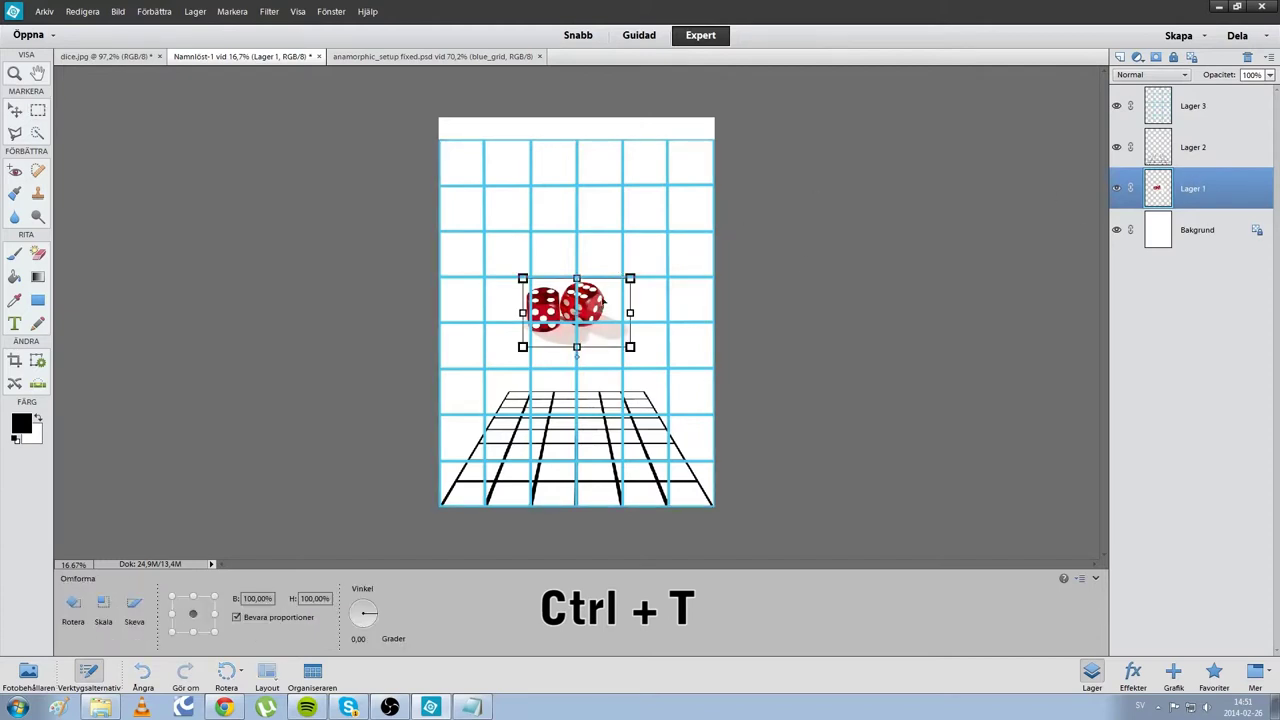
pyautogui.moveTo(590, 306)
pyautogui.mouseDown()
pyautogui.moveTo(600, 430)
pyautogui.moveTo(637, 436)
pyautogui.moveTo(597, 428)
pyautogui.moveTo(687, 495)
pyautogui.mouseUp()
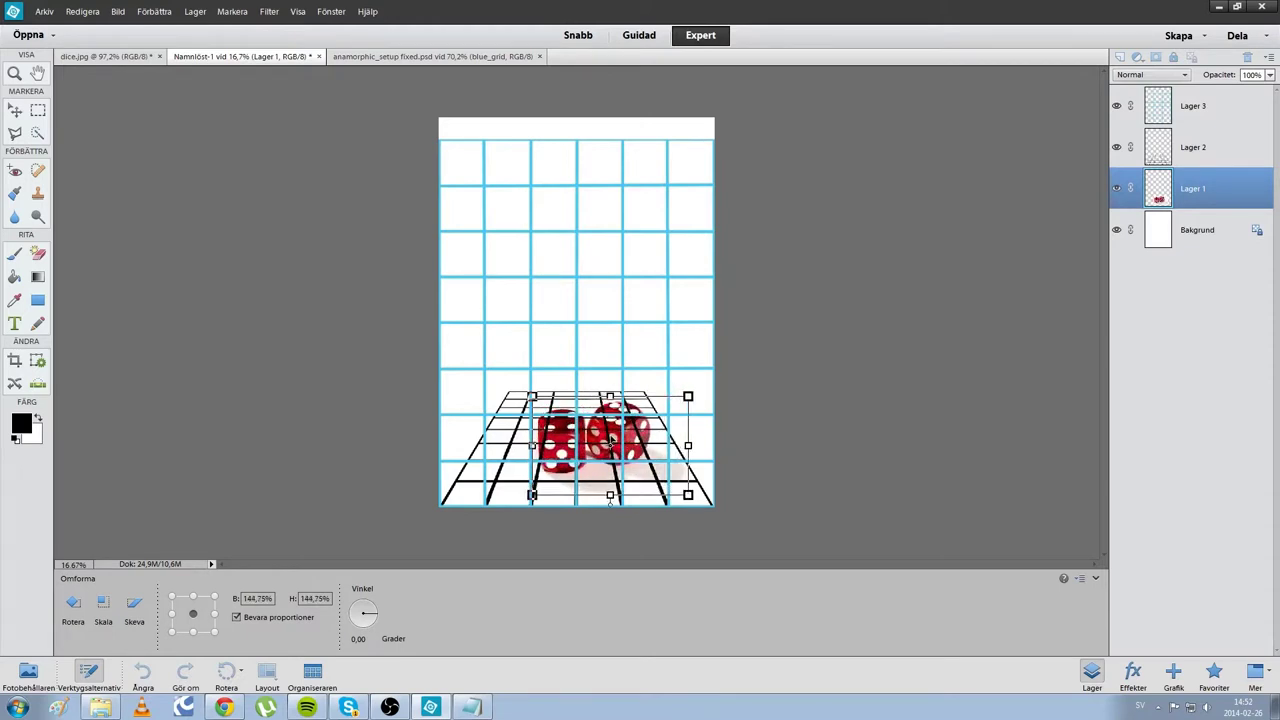
pyautogui.moveTo(609, 445); pyautogui.dragTo(590, 437)
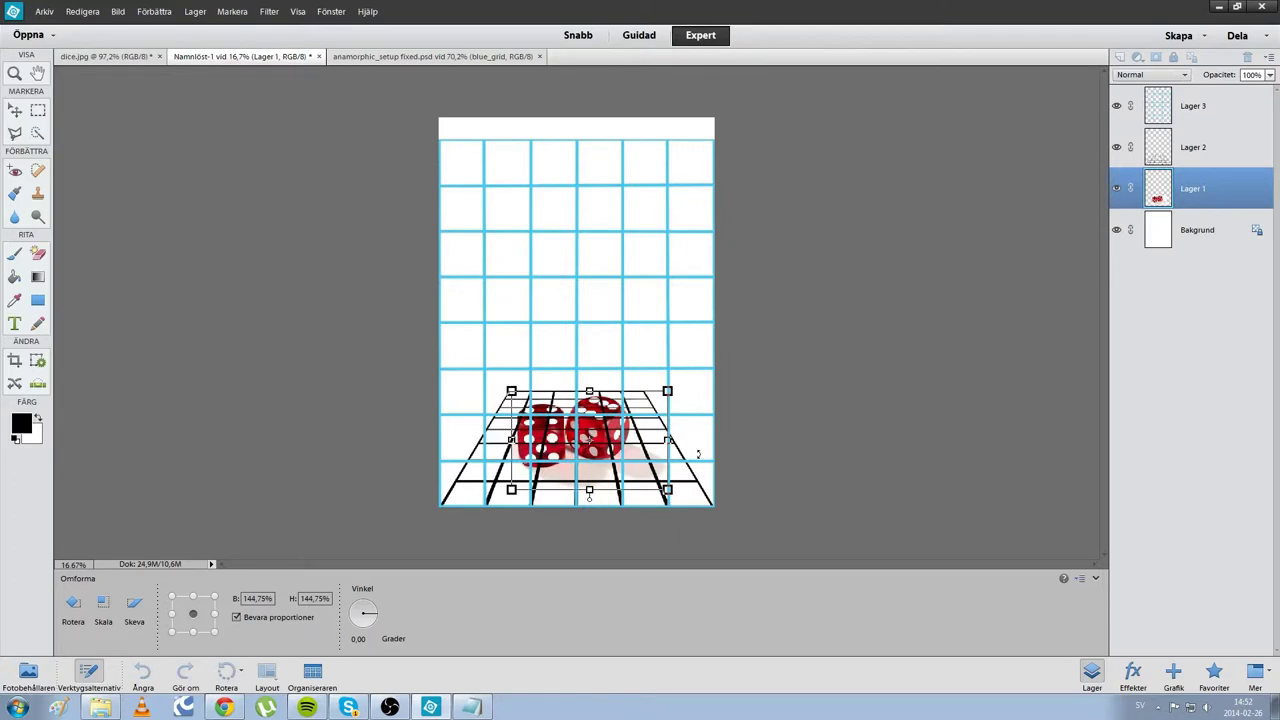
pyautogui.press('Return')
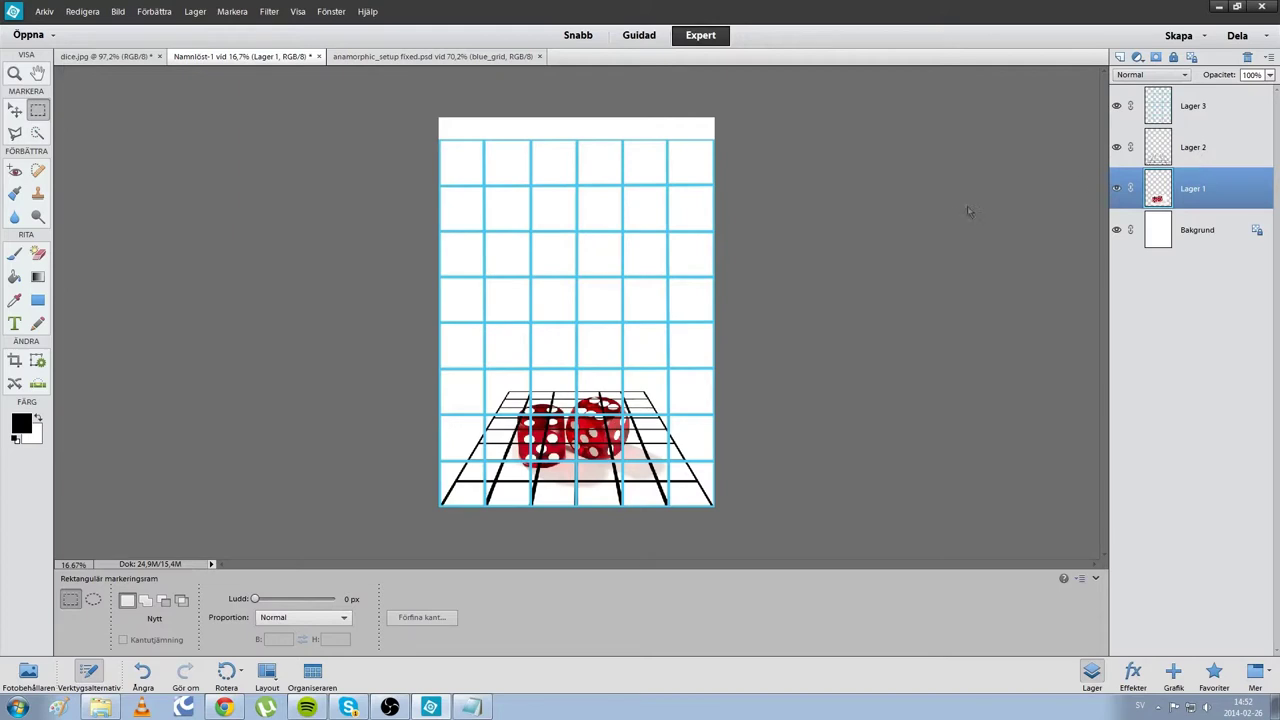
# Step: Select Lager 1 and Lager 2 together and link them with Länka lager
pyautogui.keyDown('ctrl'); pyautogui.click(1190, 150); pyautogui.keyUp('ctrl')
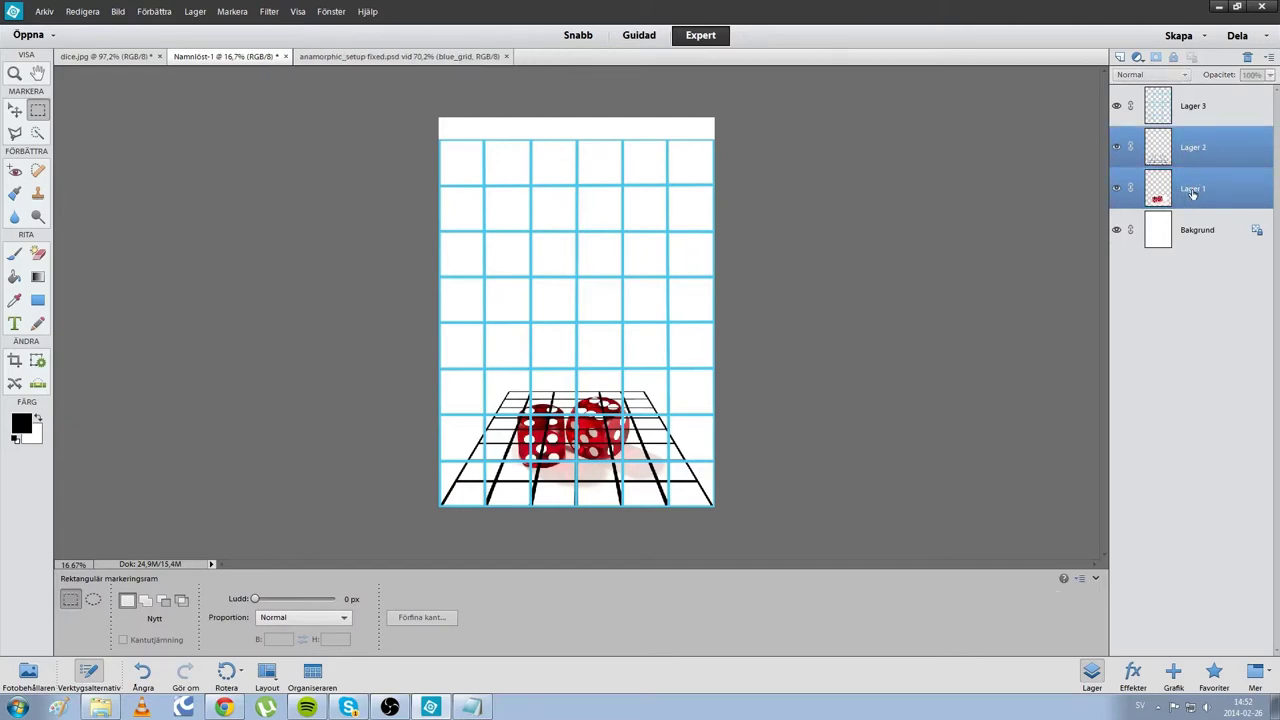
pyautogui.rightClick(1193, 148)
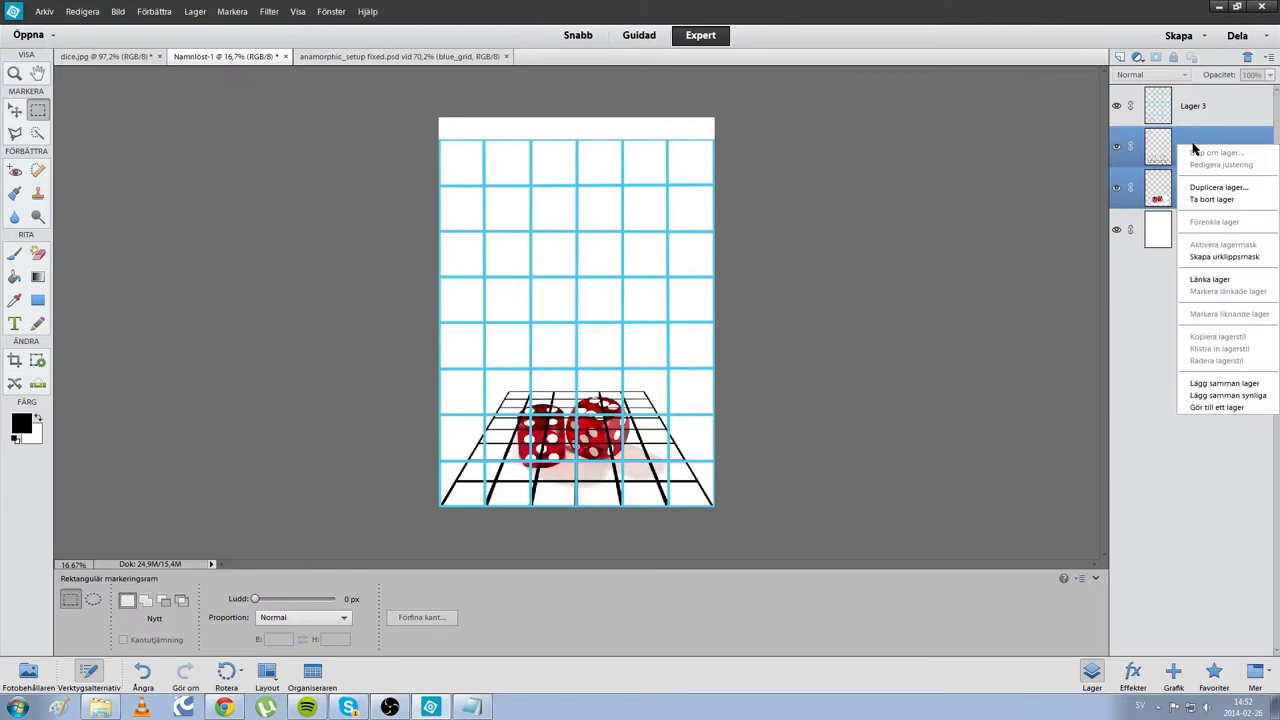
pyautogui.click(1208, 281)
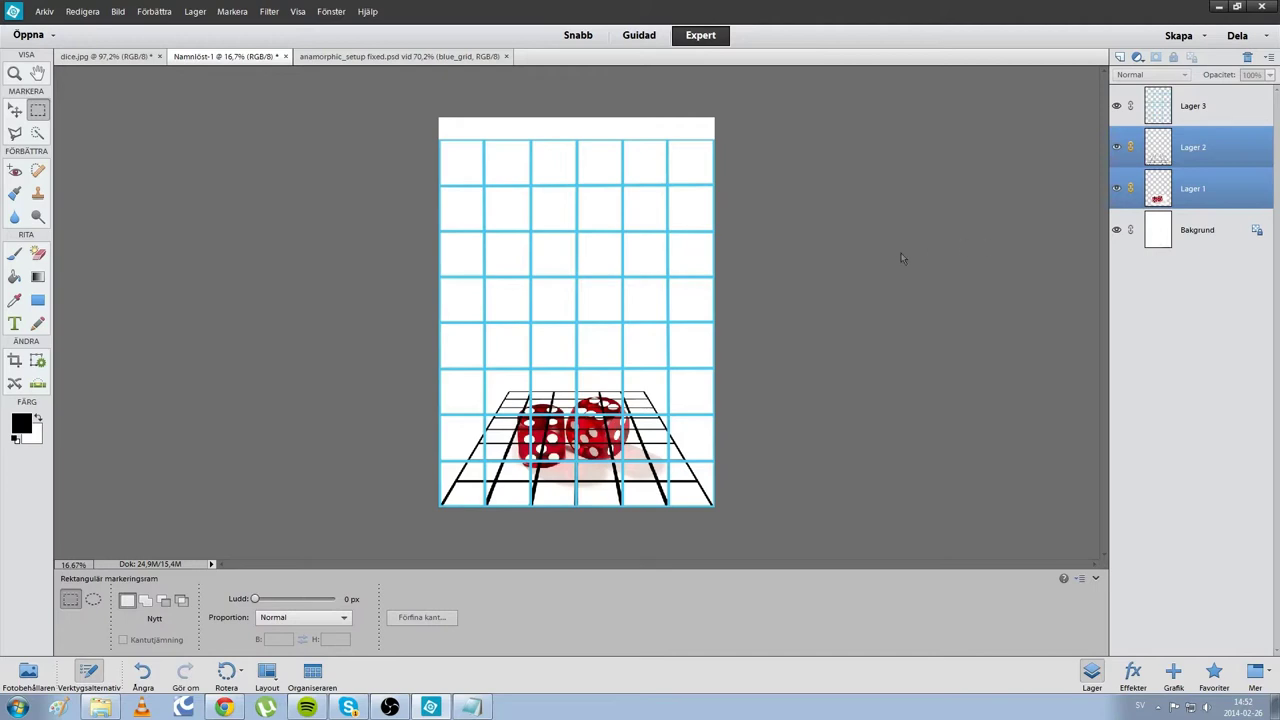
# Step: Stretch the linked dice and grid to the page top, then widen the top with Perspektiv until the grid squares straighten
pyautogui.hotkey('ctrl', 't')
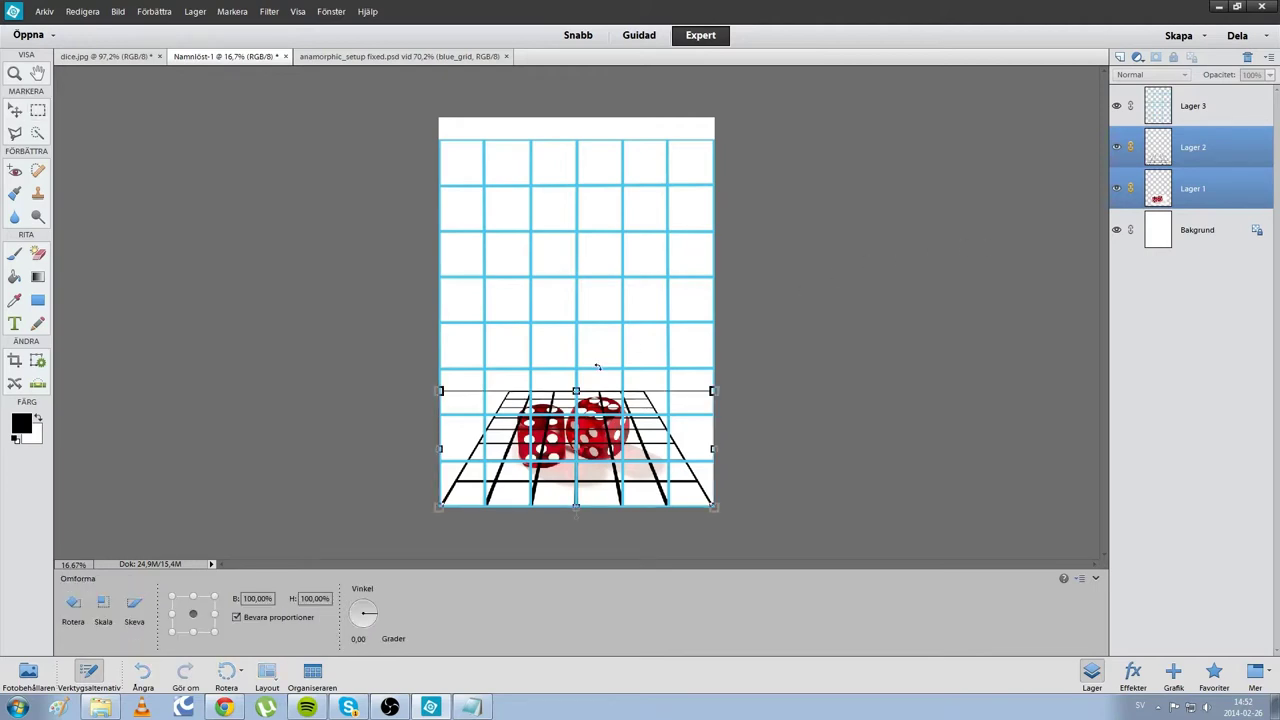
pyautogui.moveTo(576, 390); pyautogui.dragTo(576, 138)
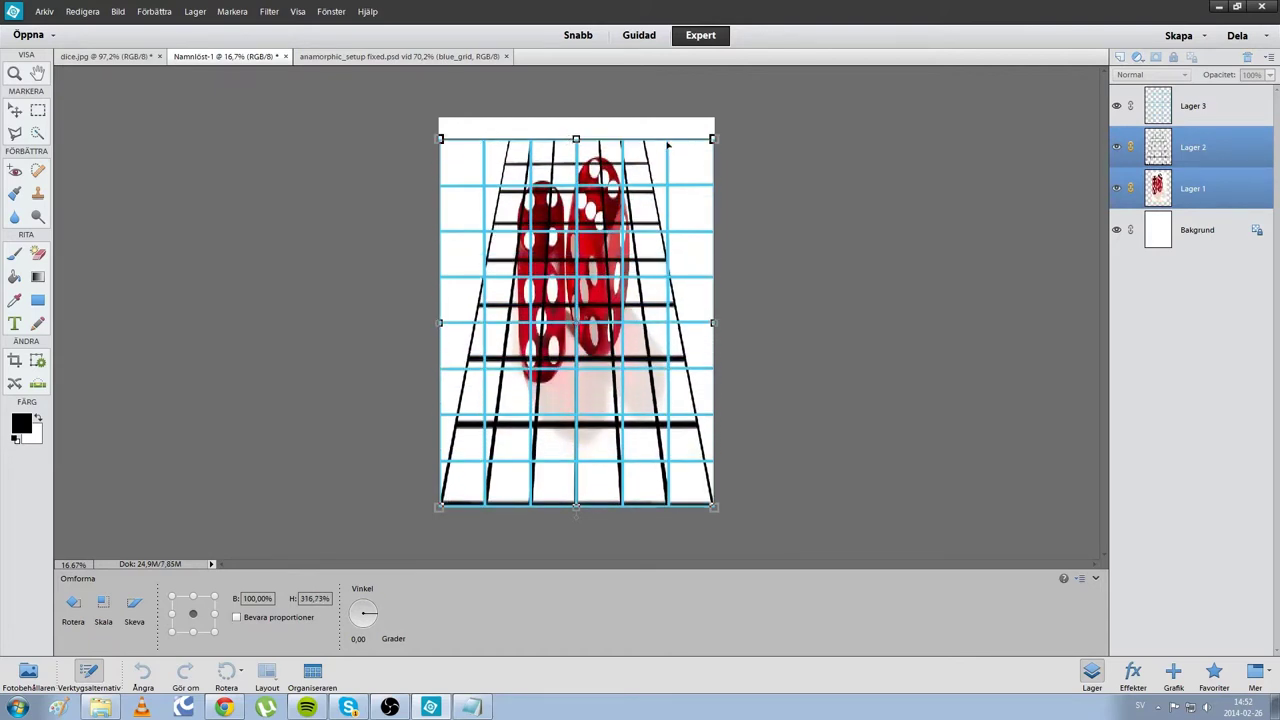
pyautogui.click(120, 12)
pyautogui.moveTo(136, 39)
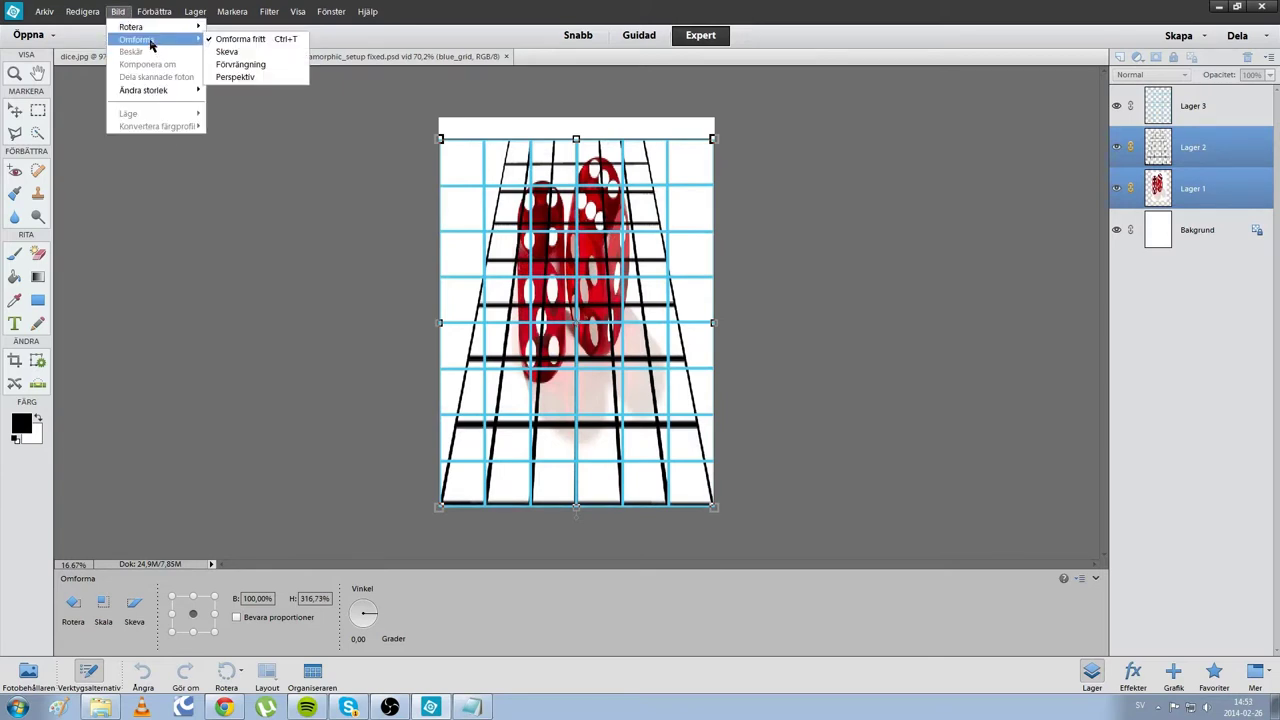
pyautogui.click(236, 78)
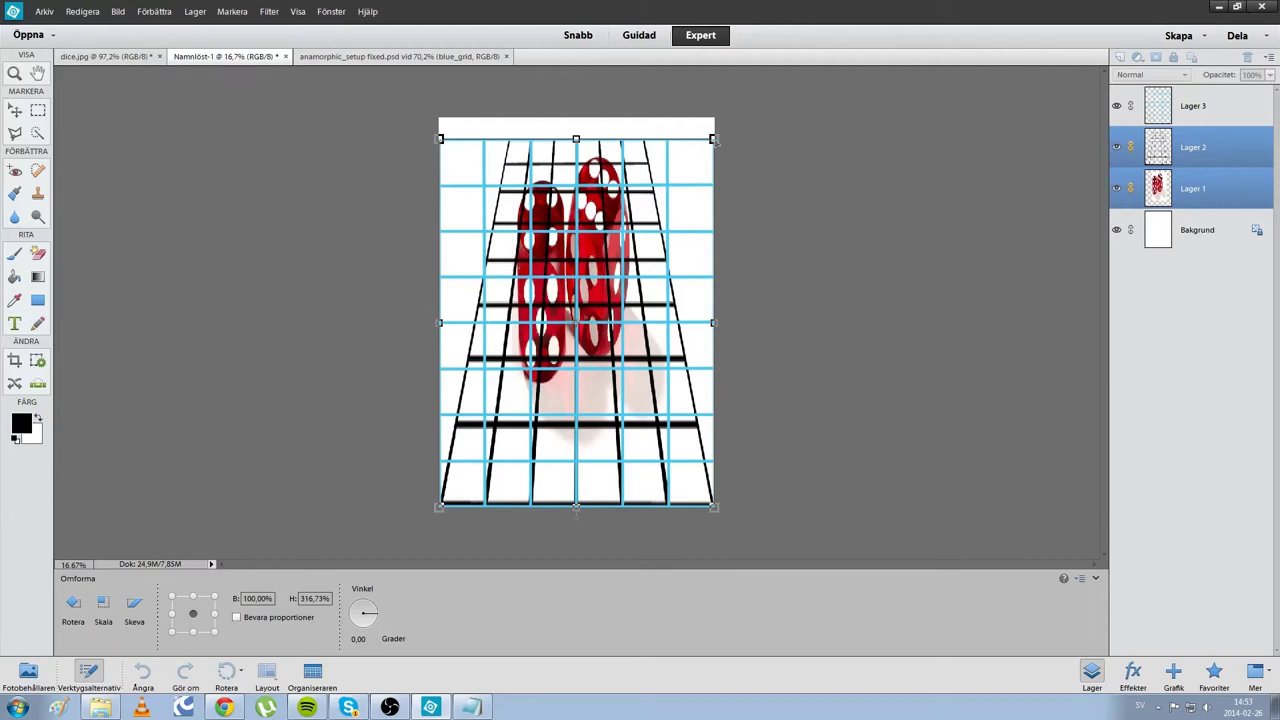
pyautogui.moveTo(713, 140); pyautogui.dragTo(858, 140)
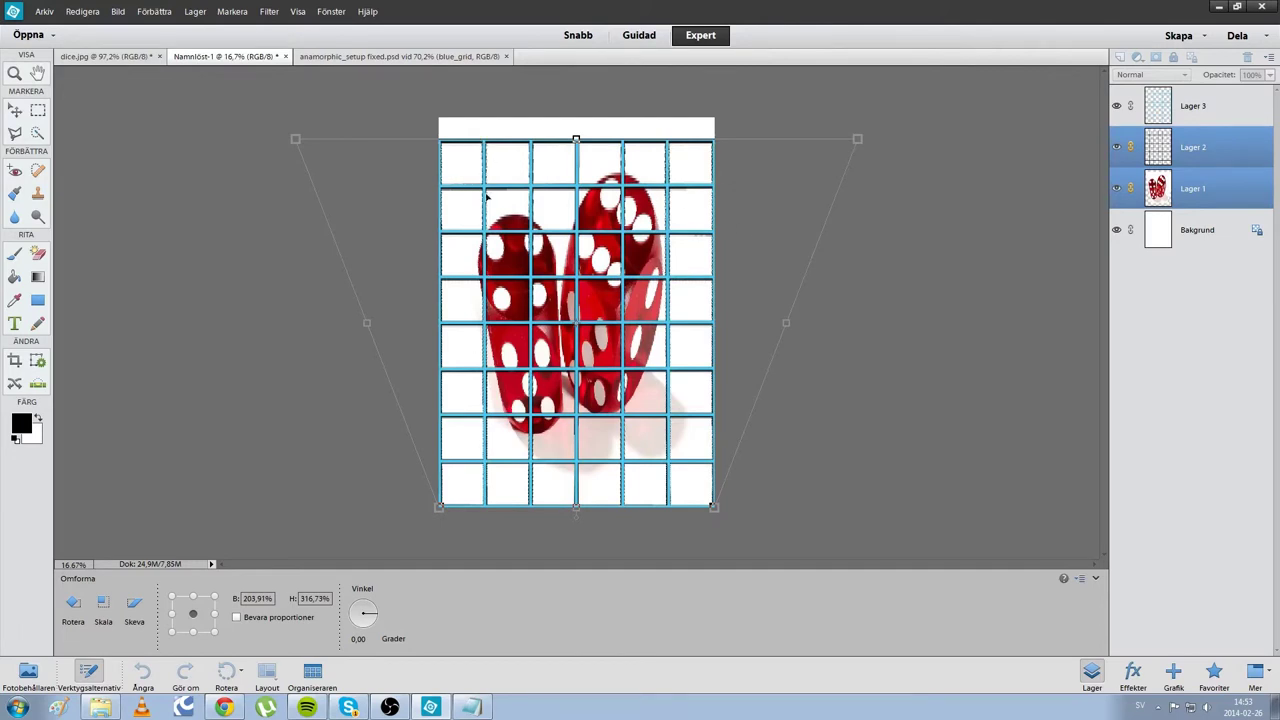
pyautogui.press('Return')
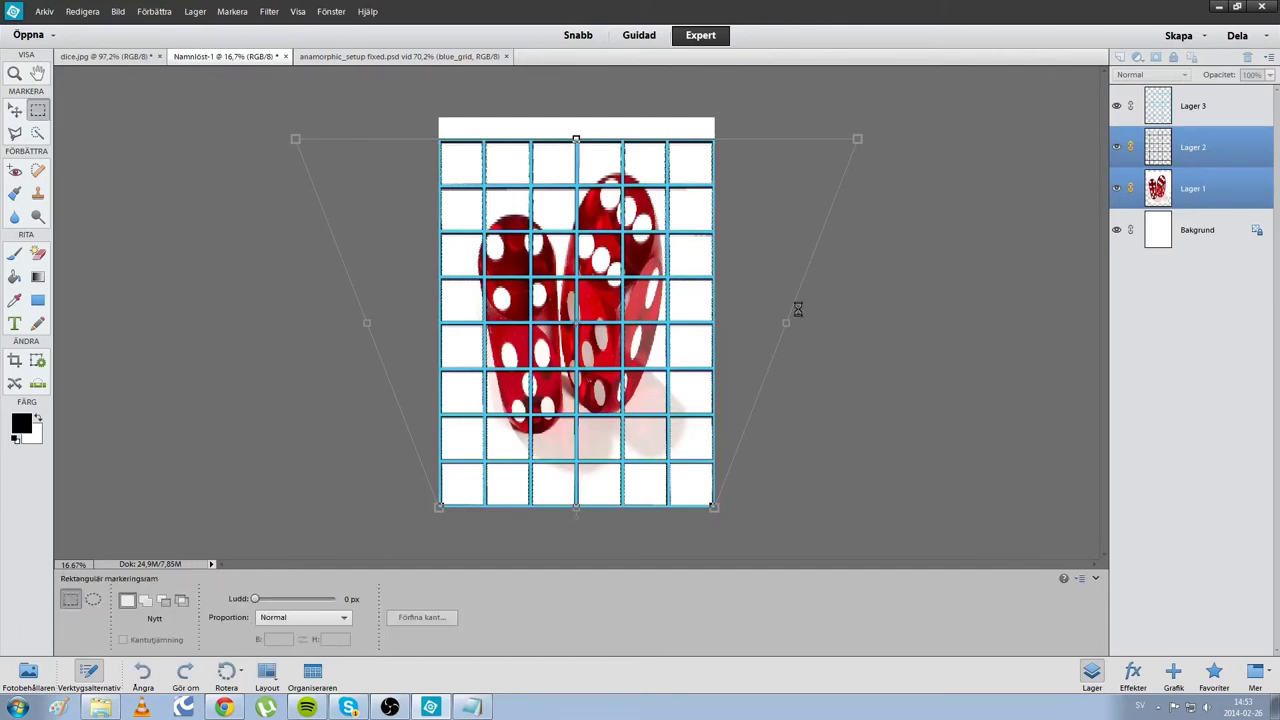
# Step: Unlink the layers with Bryt länk till lager and hide grid layers Lager 2 and Lager 3
pyautogui.rightClick(1187, 154)
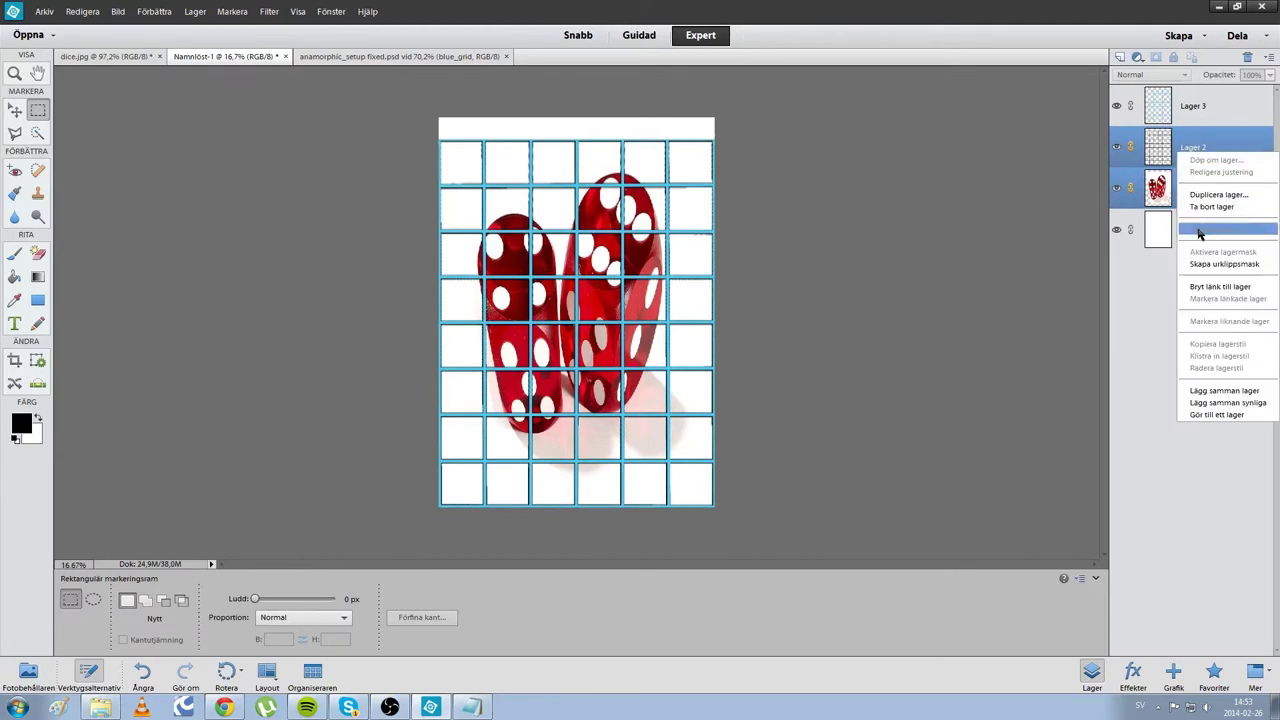
pyautogui.click(1207, 288)
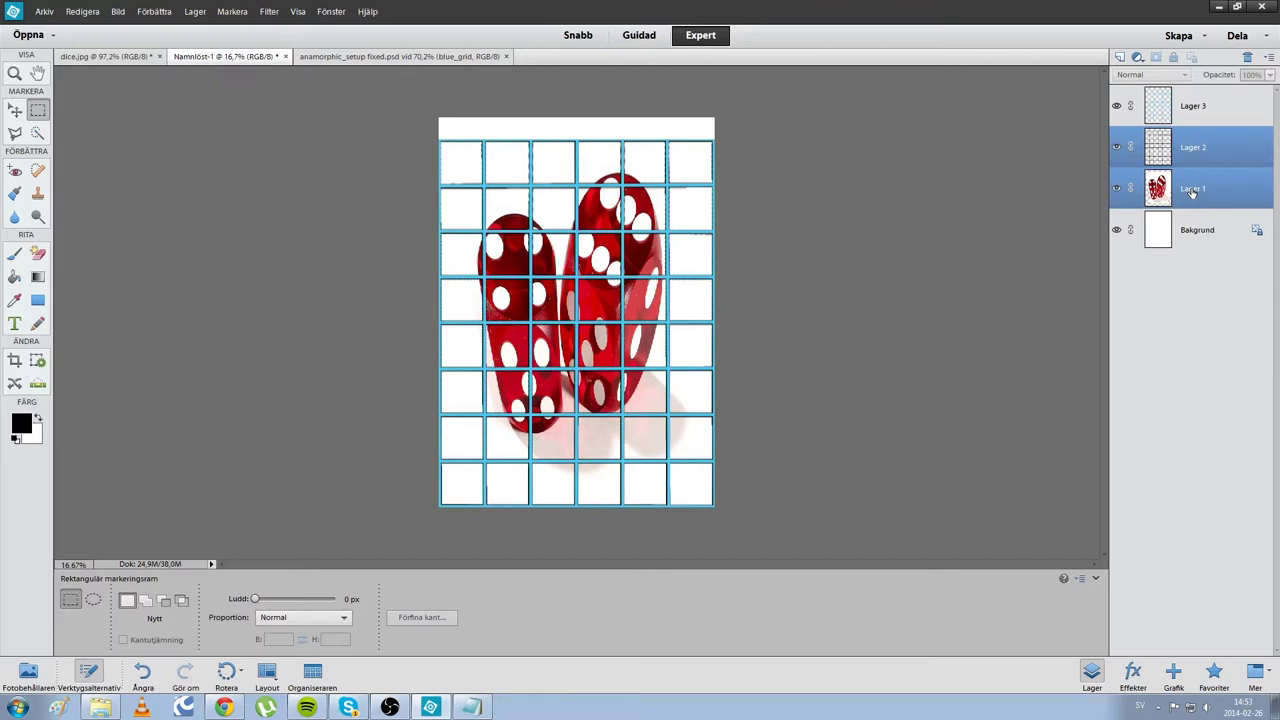
pyautogui.click(1117, 148)
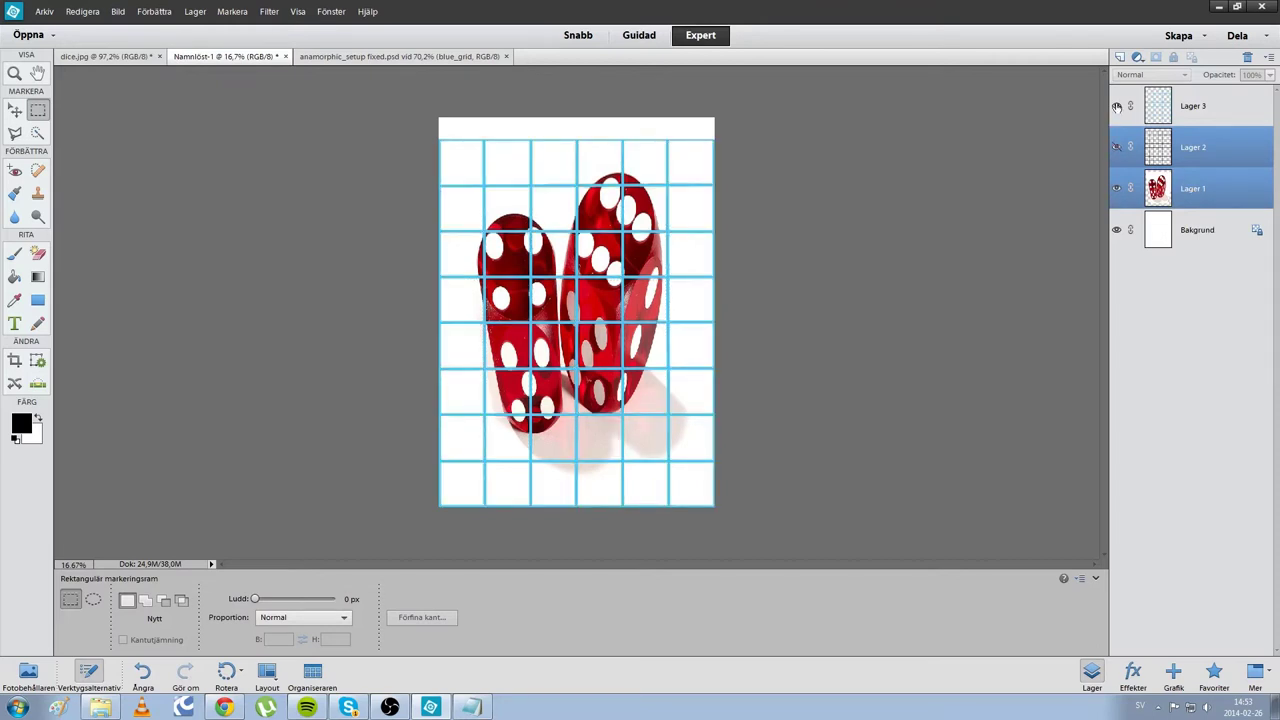
pyautogui.click(1117, 106)
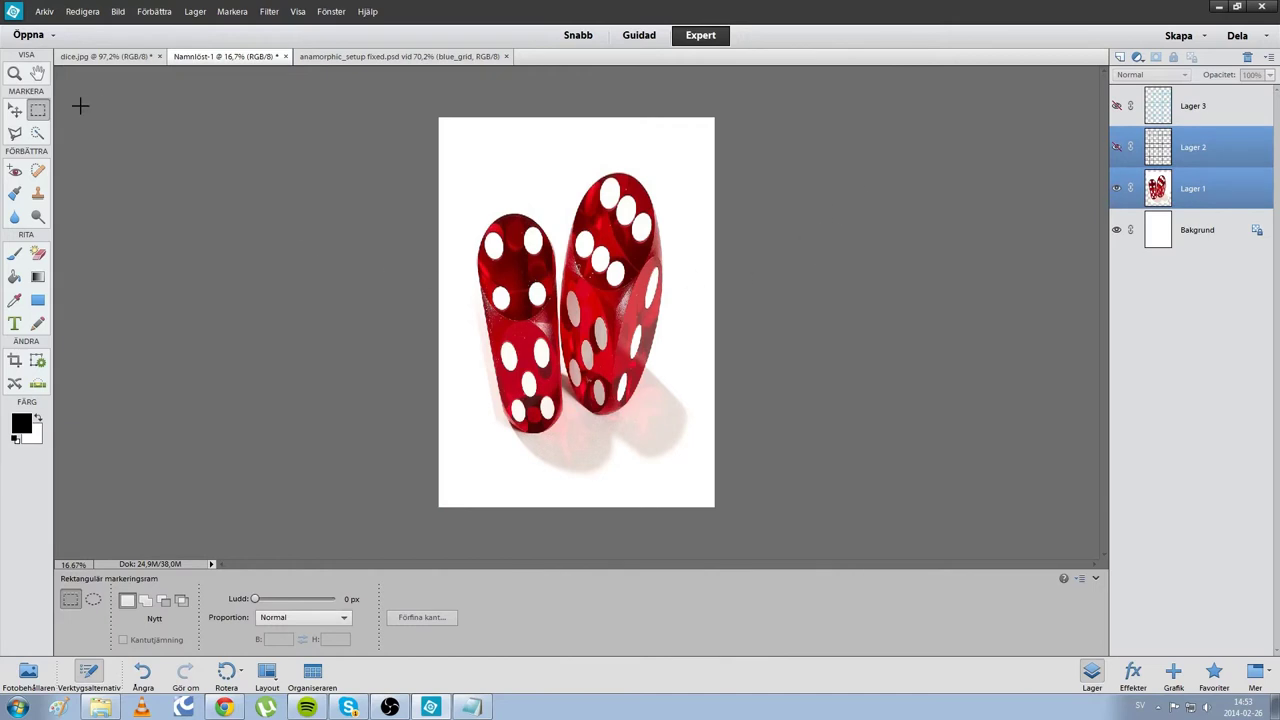
# Step: With only Lager 1 selected, open printing and position the stretched dice on the A4 preview page
pyautogui.click(1157, 188)
pyautogui.hotkey('ctrl', 'p')
pyautogui.moveTo(600, 260)
pyautogui.mouseDown()
pyautogui.moveTo(618, 233)
pyautogui.moveTo(592, 225)
pyautogui.mouseUp()
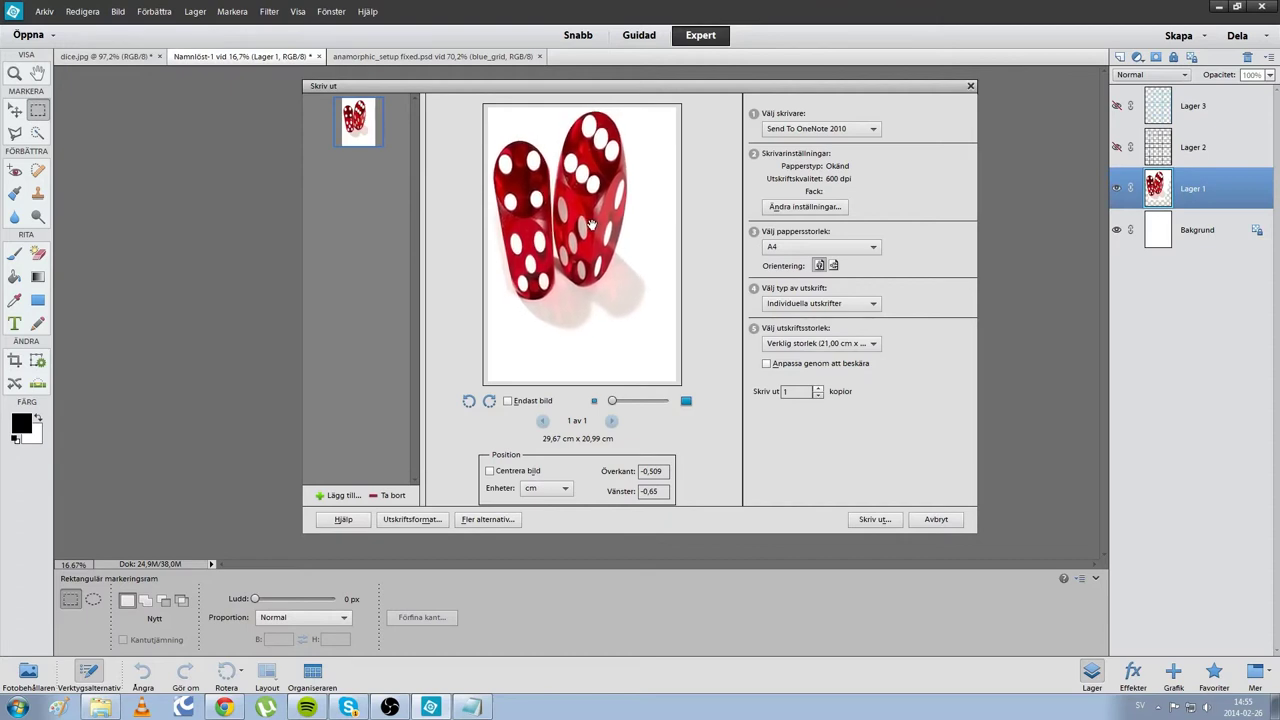